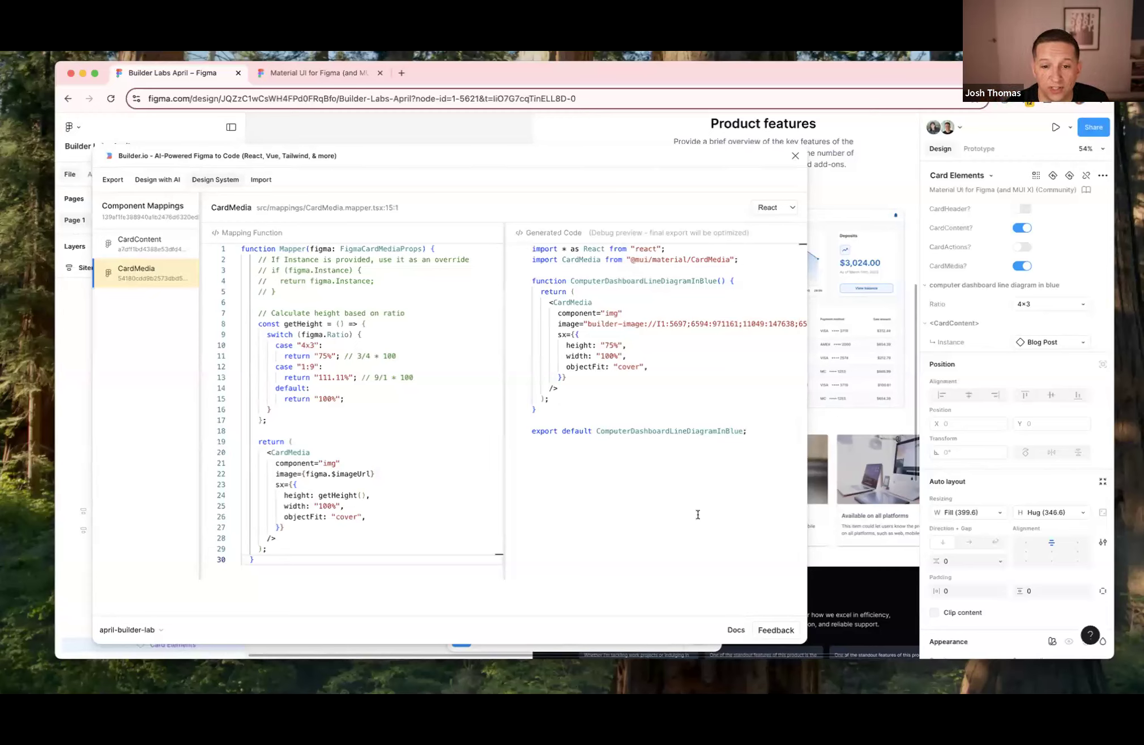
Examine the material/CardMedia import and the style props in the CardMedia mapping's generated code
left_click_drag(651, 260, 731, 260)
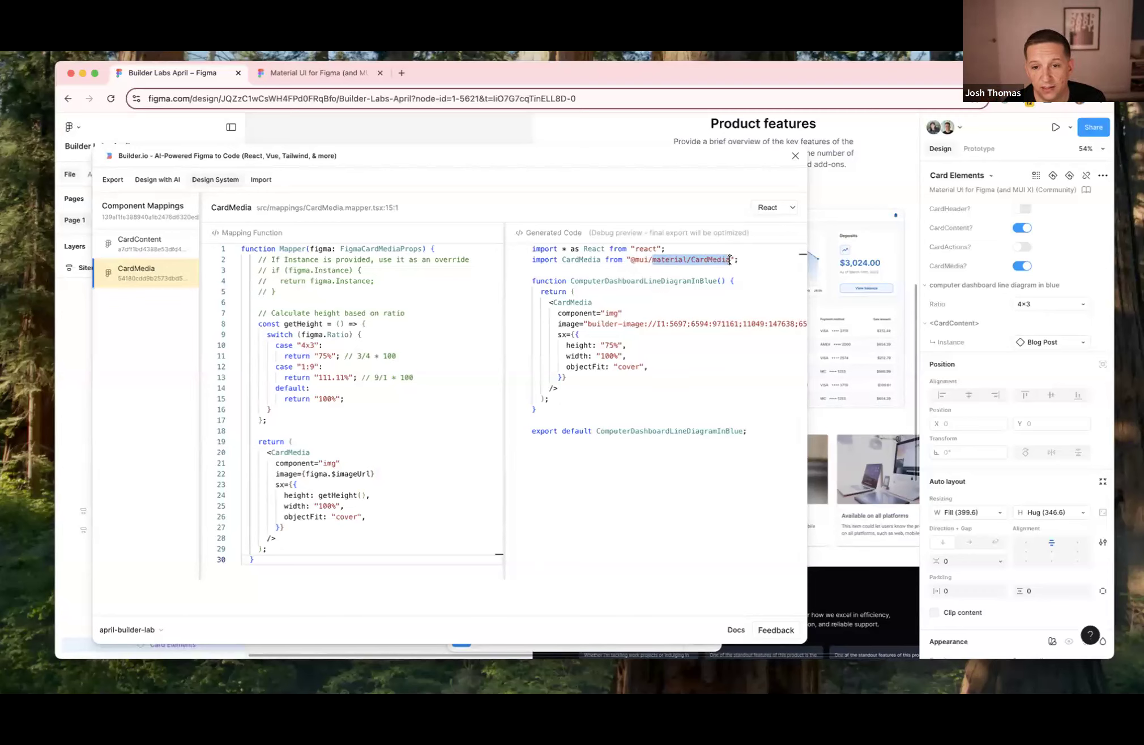
left_click(660, 366)
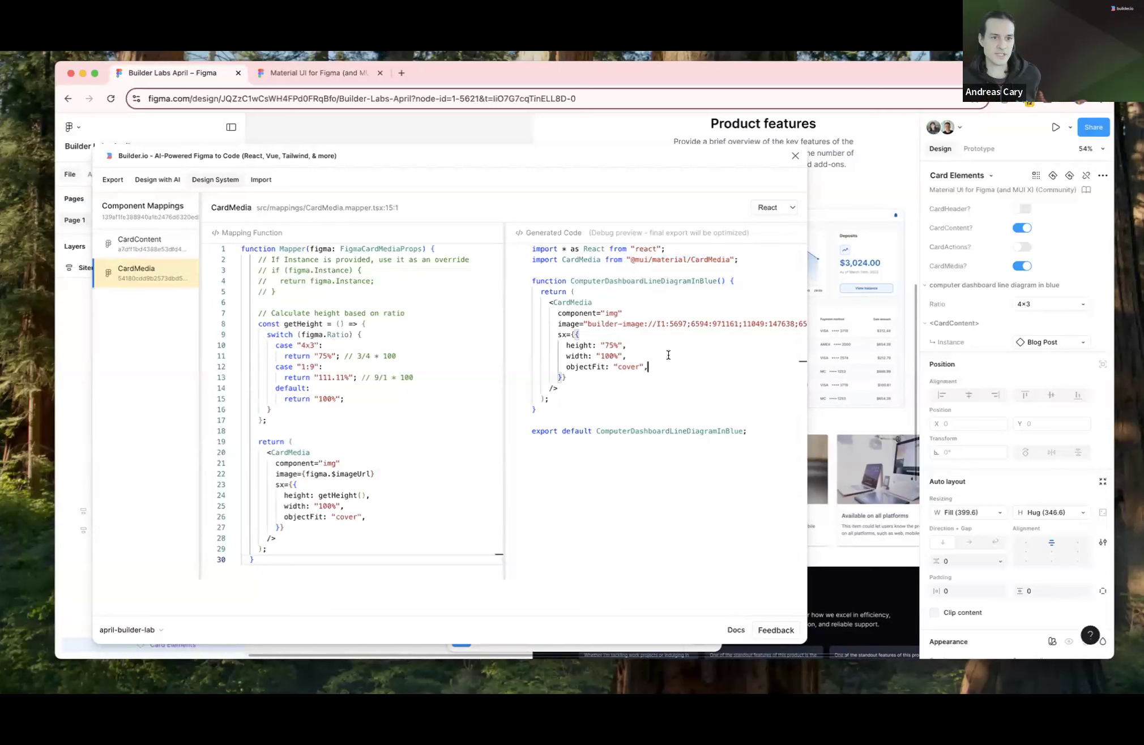
Move the Builder.io plugin window aside and select the Sign up button in the landing page header to load its mapping
left_click_drag(753, 155, 741, 197)
scroll(872, 305, "up", 10)
scroll(873, 305, "up", 5)
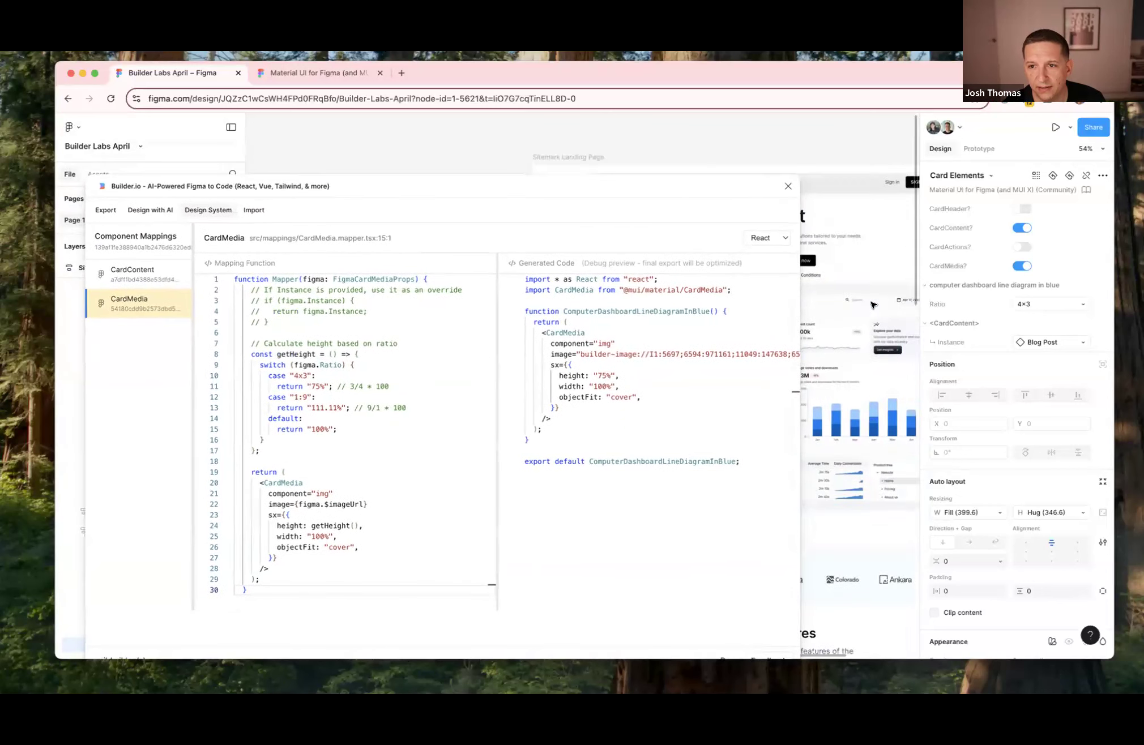
left_click(909, 324)
left_click(911, 325)
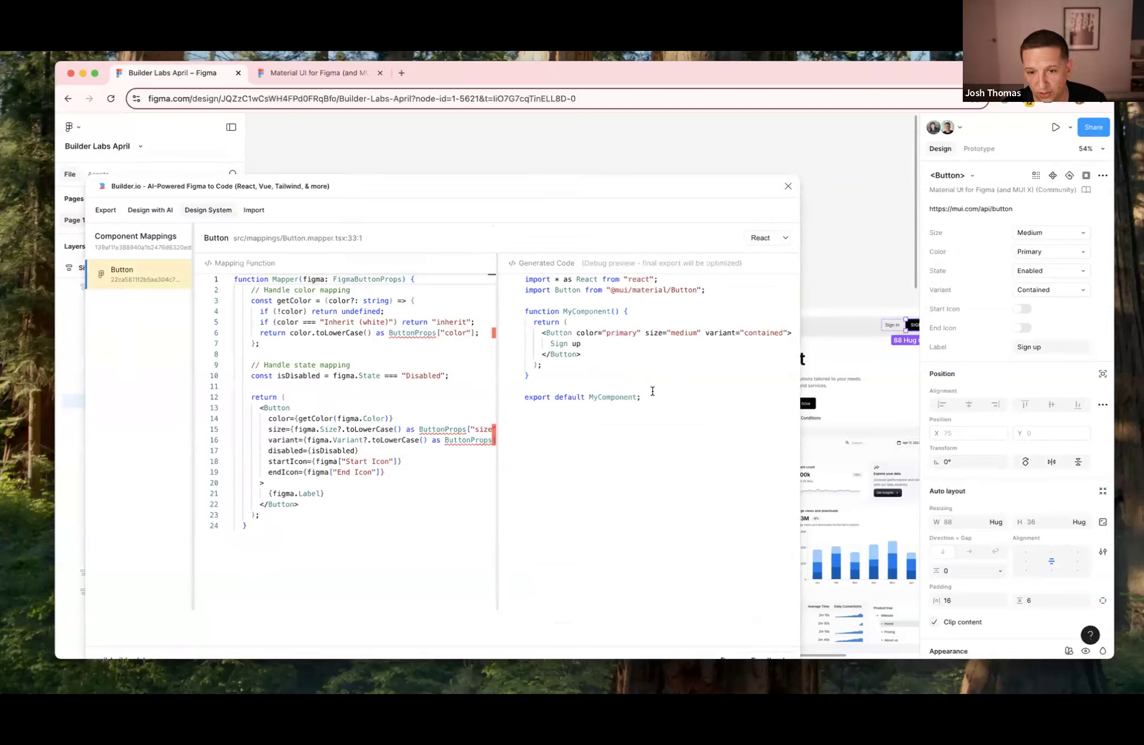
Examine the Button's generated React code, including its color, size and variant props
left_click(767, 240)
left_click(618, 374)
left_click(652, 398)
left_click_drag(595, 377, 512, 281)
left_click(623, 310)
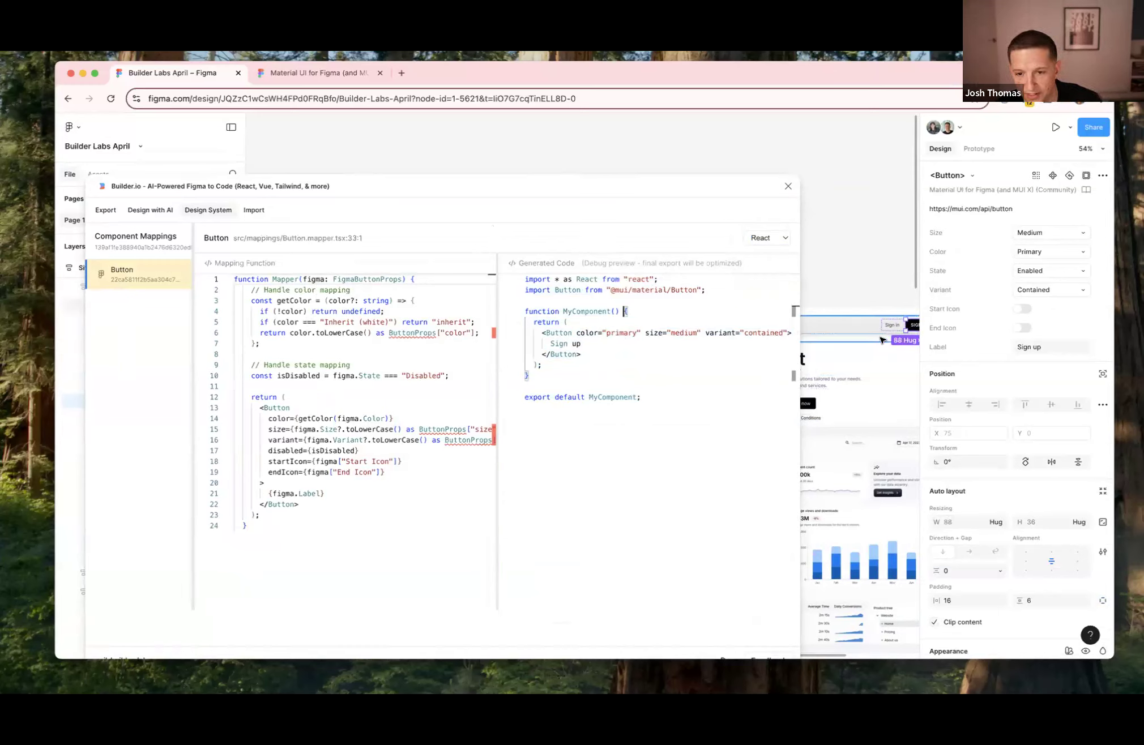
scroll(882, 340, "left", 3)
scroll(882, 340, "left", 3)
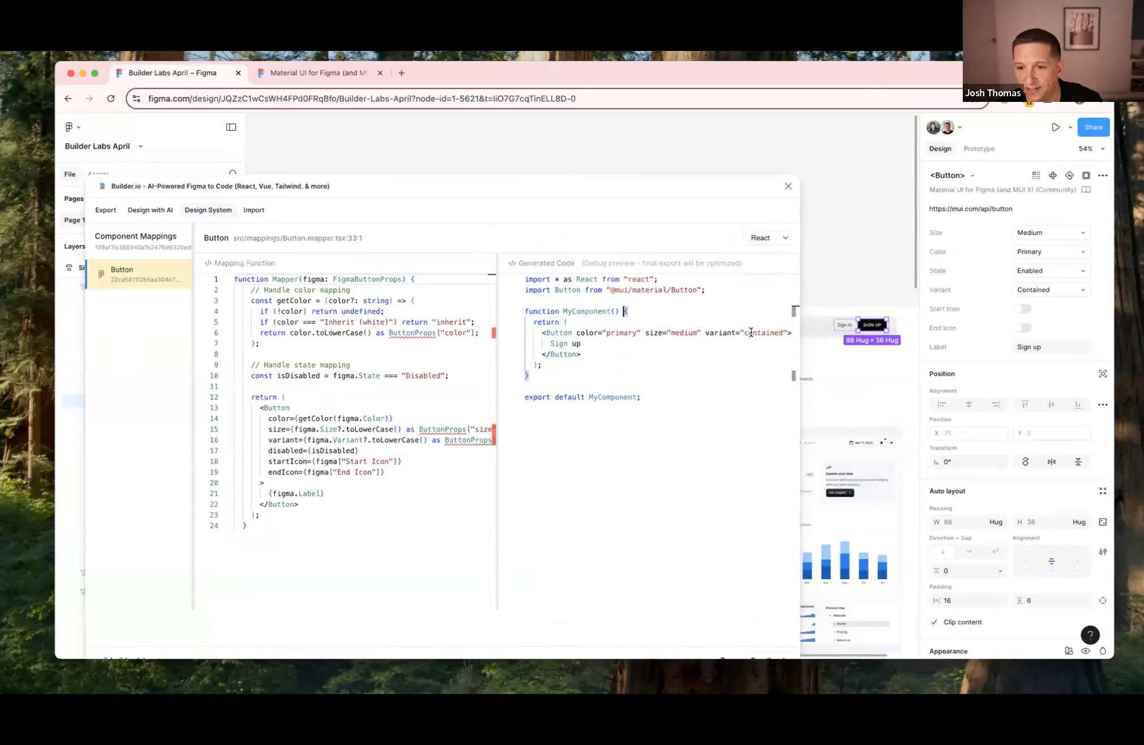
left_click_drag(788, 333, 574, 334)
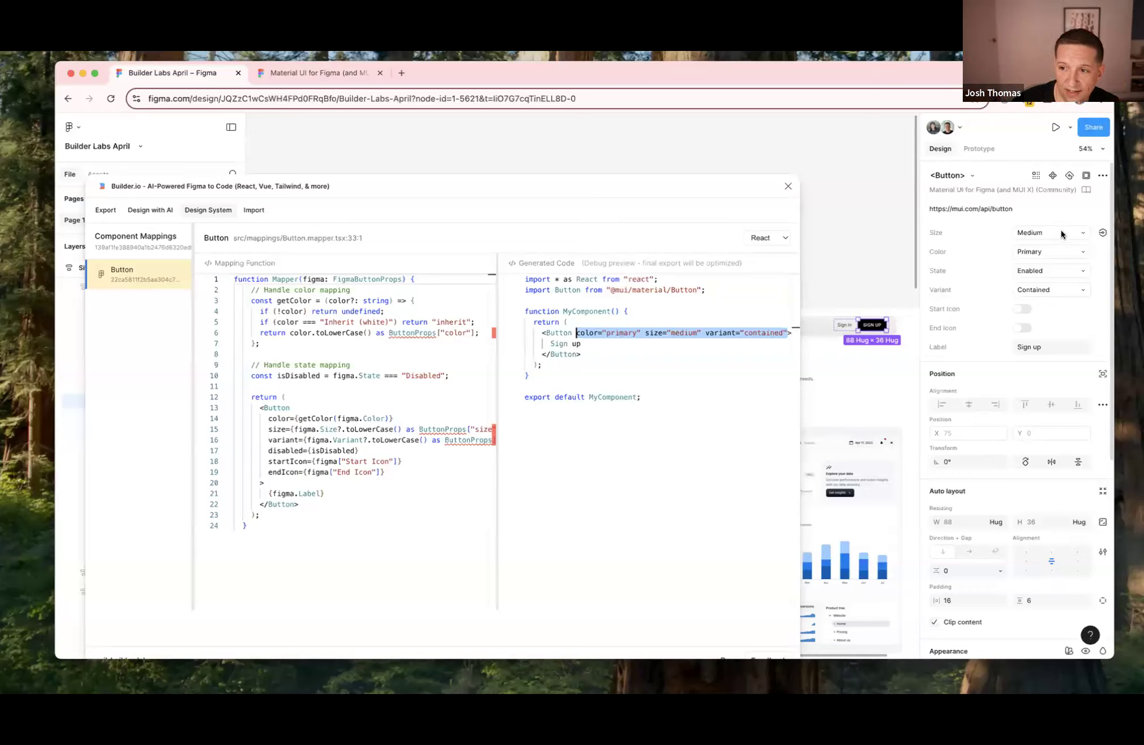
Set the Sign up button's size to Large and refresh the generated code by switching to Angular and back to React
left_click(1061, 230)
left_click(1056, 217)
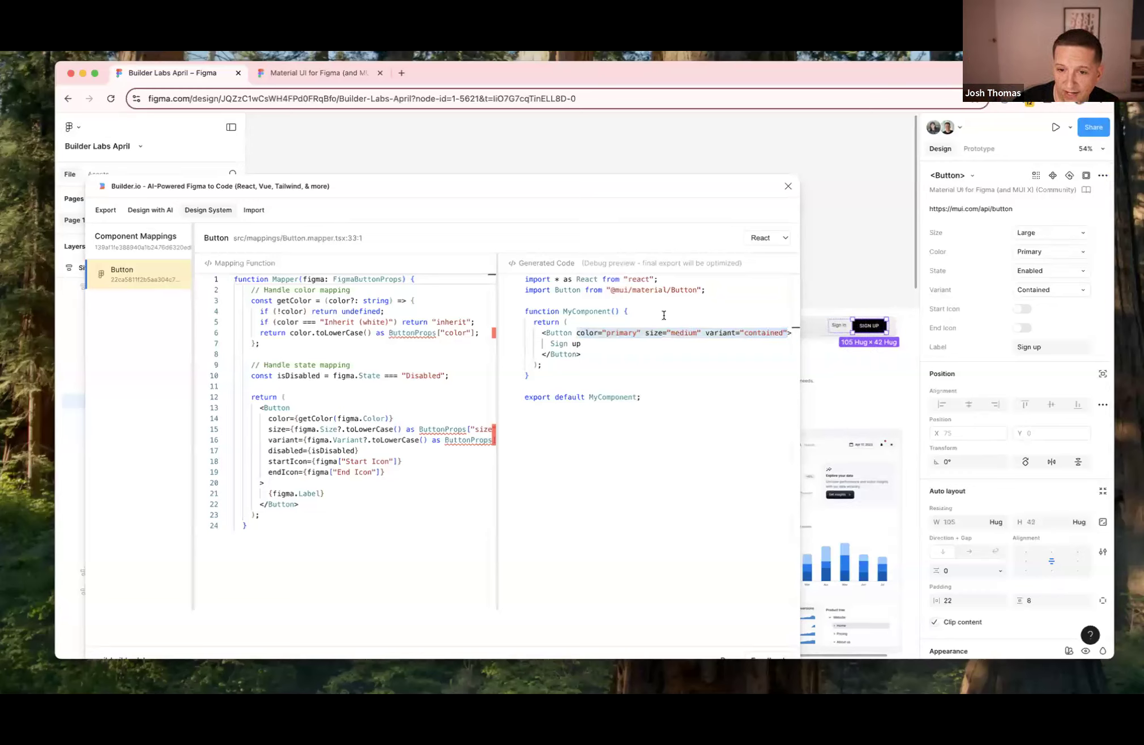
left_click(765, 238)
left_click(764, 250)
left_click(764, 237)
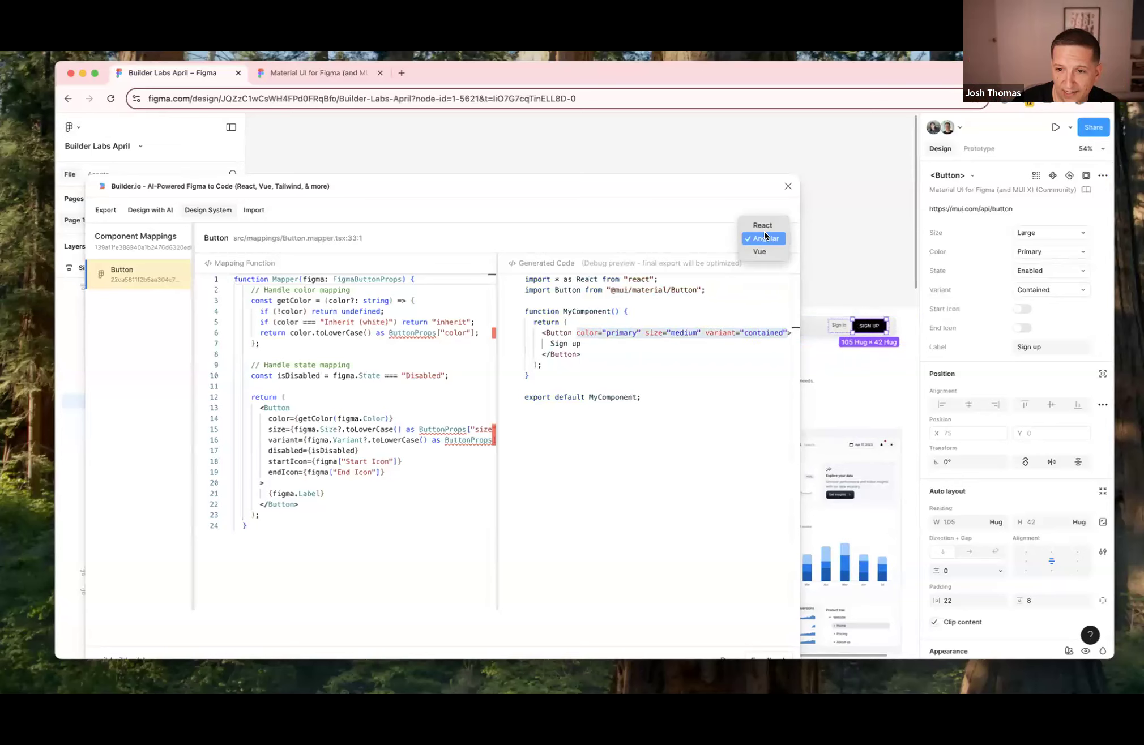
left_click(765, 225)
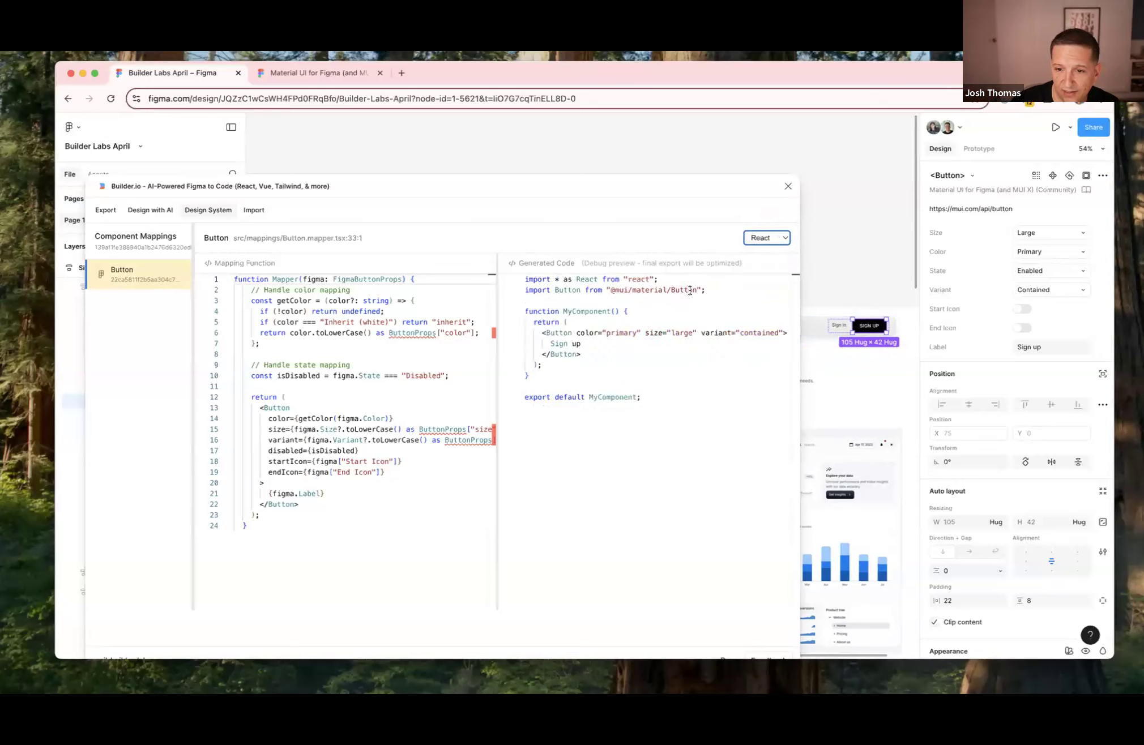
Check the size and variant props in the Button's regenerated code
double_click(682, 333)
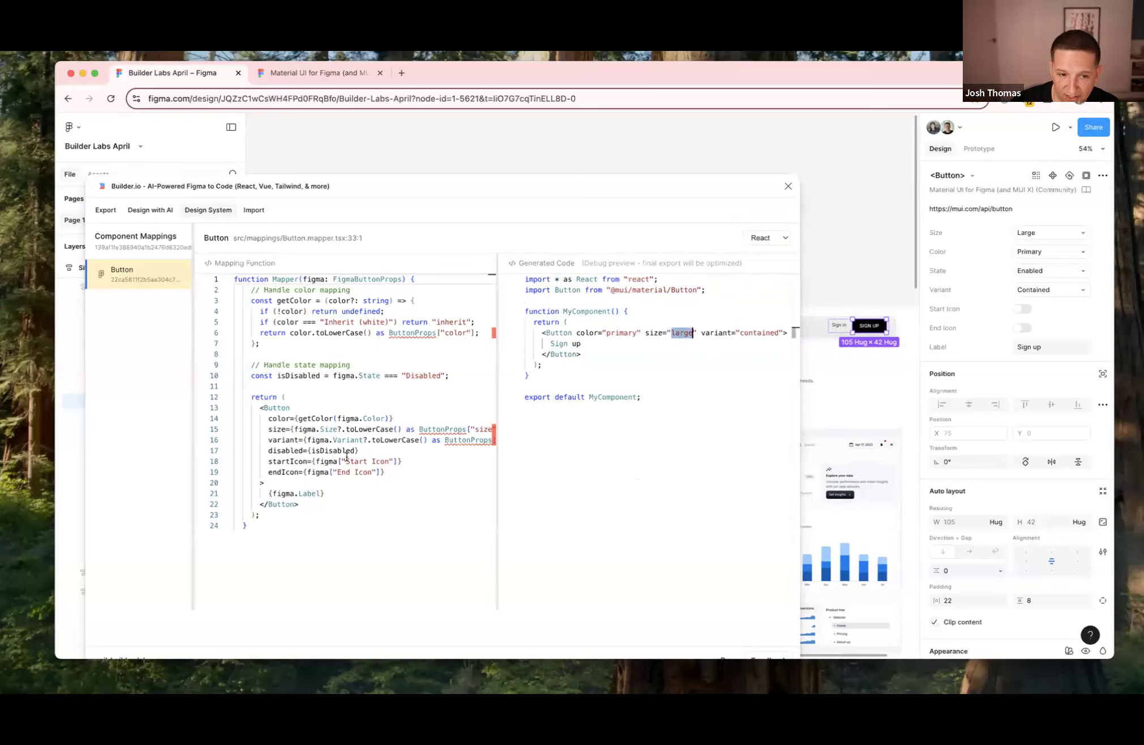
left_click_drag(641, 334, 696, 334)
left_click(721, 333)
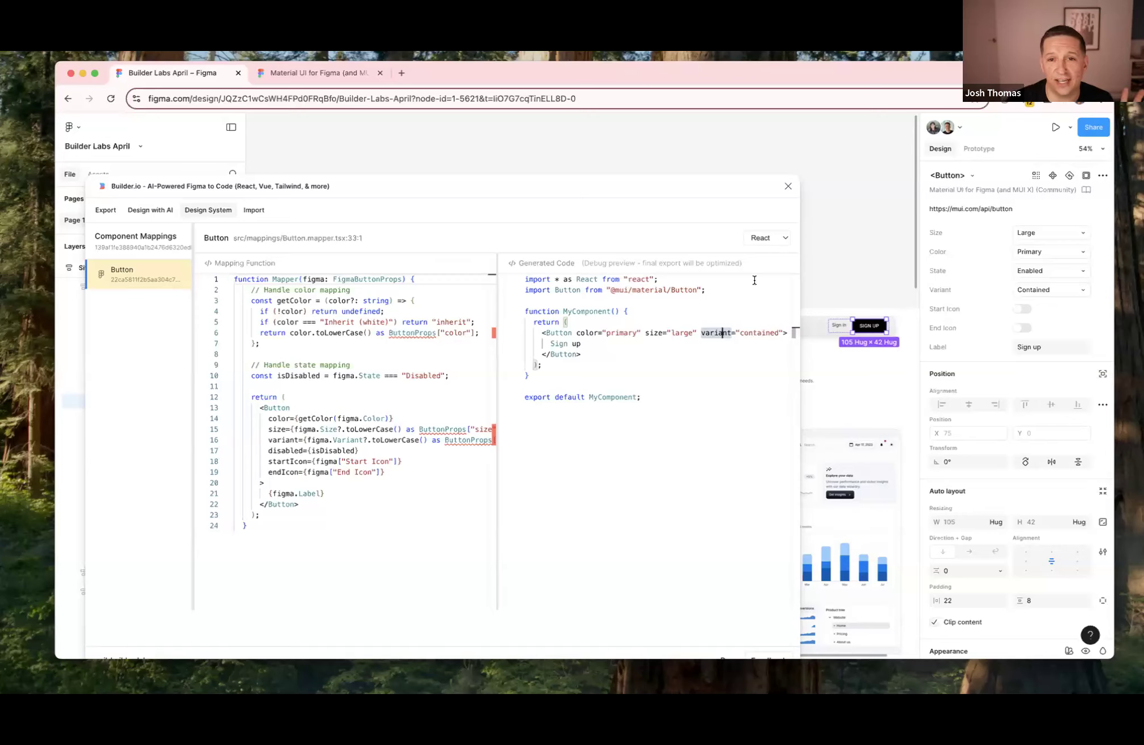
left_click(664, 325)
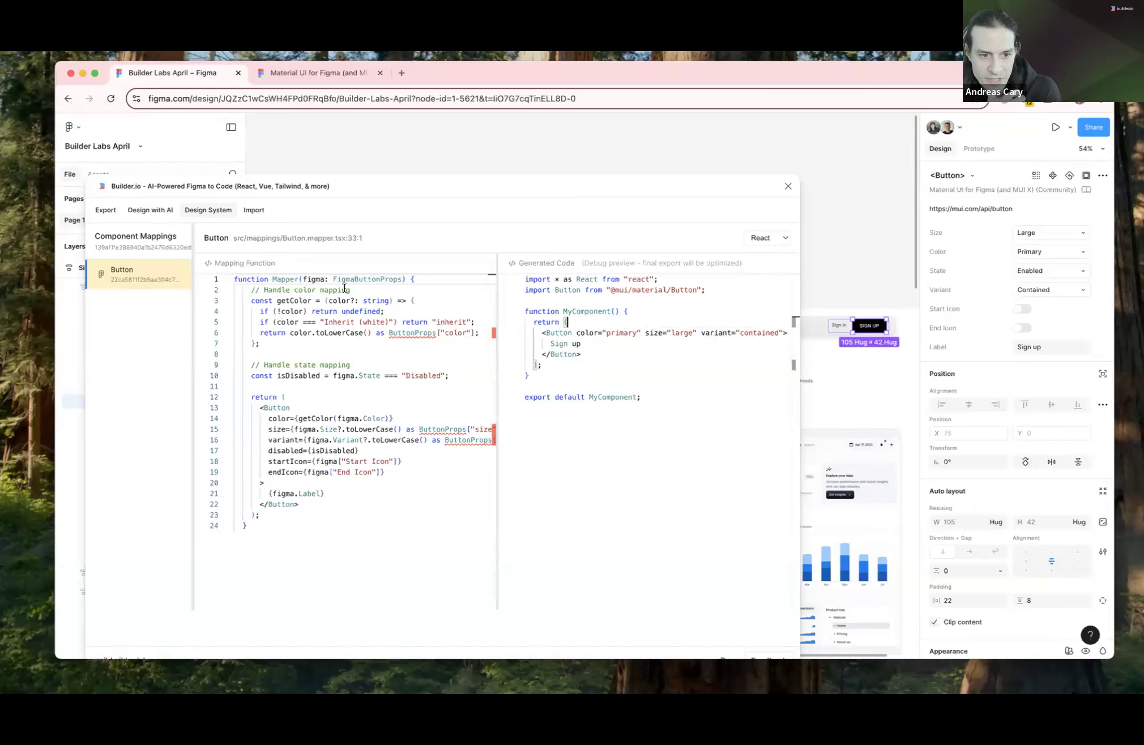
Examine the FigmaButtonProps parameter and the property mappings in the Button mapping function
left_click_drag(301, 280, 407, 280)
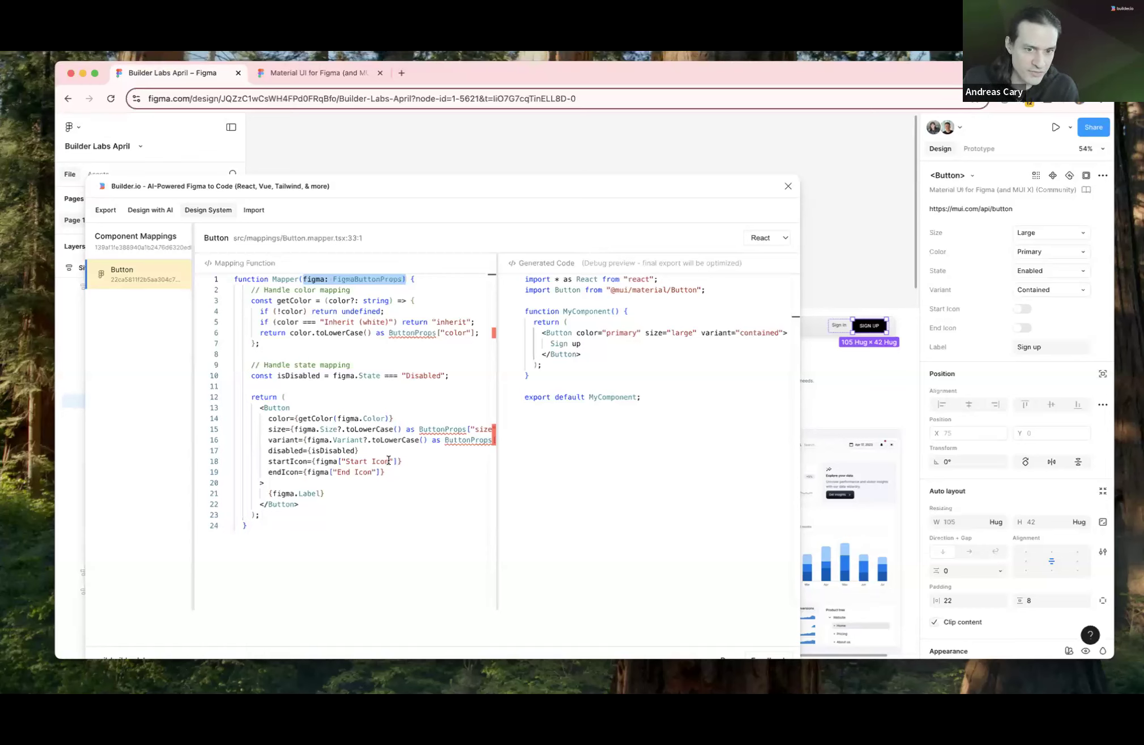
mouse_move(389, 461)
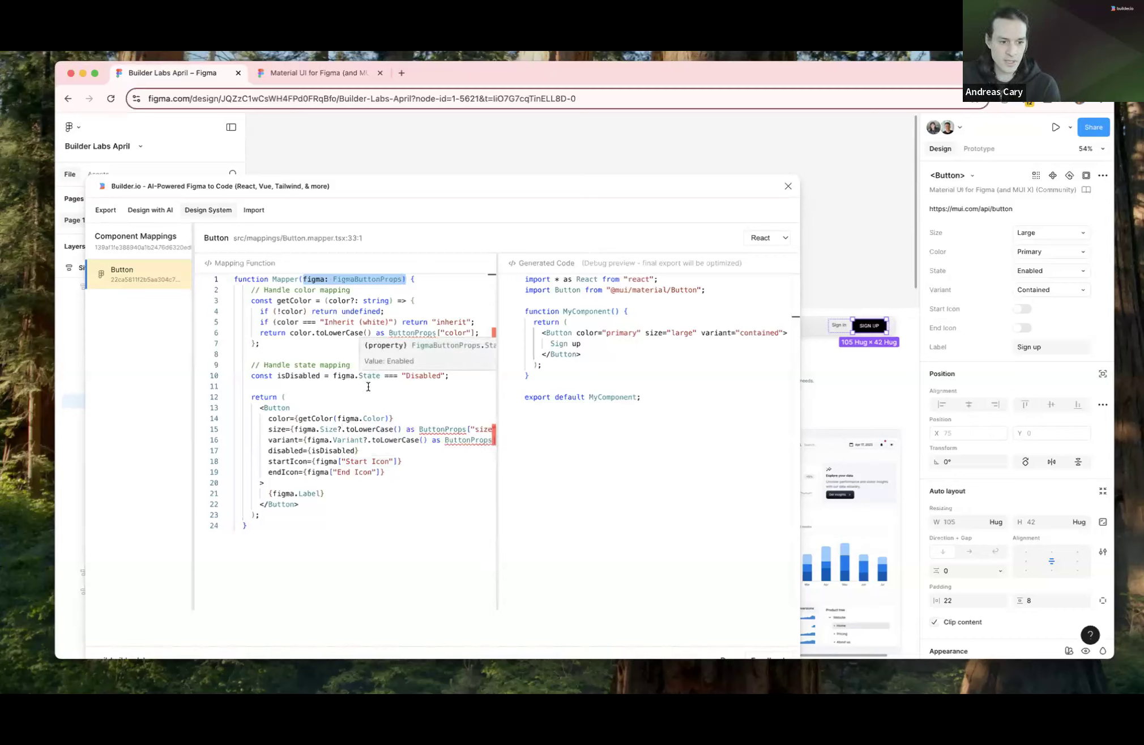
mouse_move(496, 396)
left_mouse_down()
mouse_move(567, 397)
mouse_move(493, 399)
left_mouse_up()
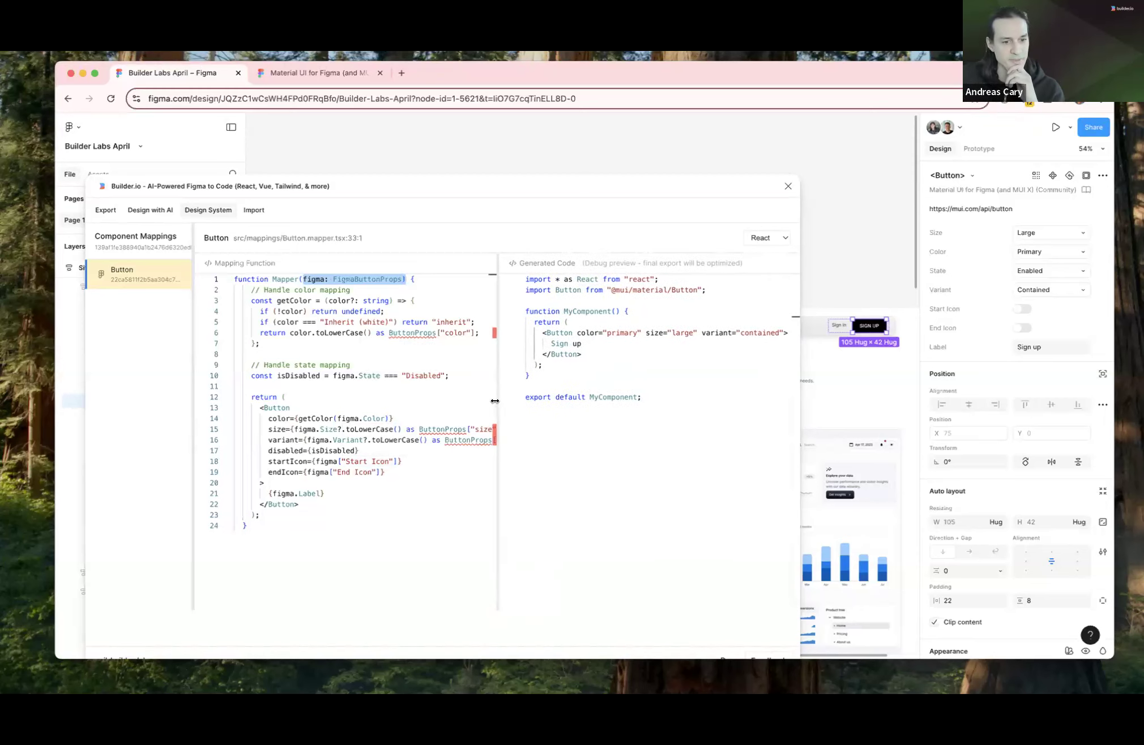
mouse_move(438, 428)
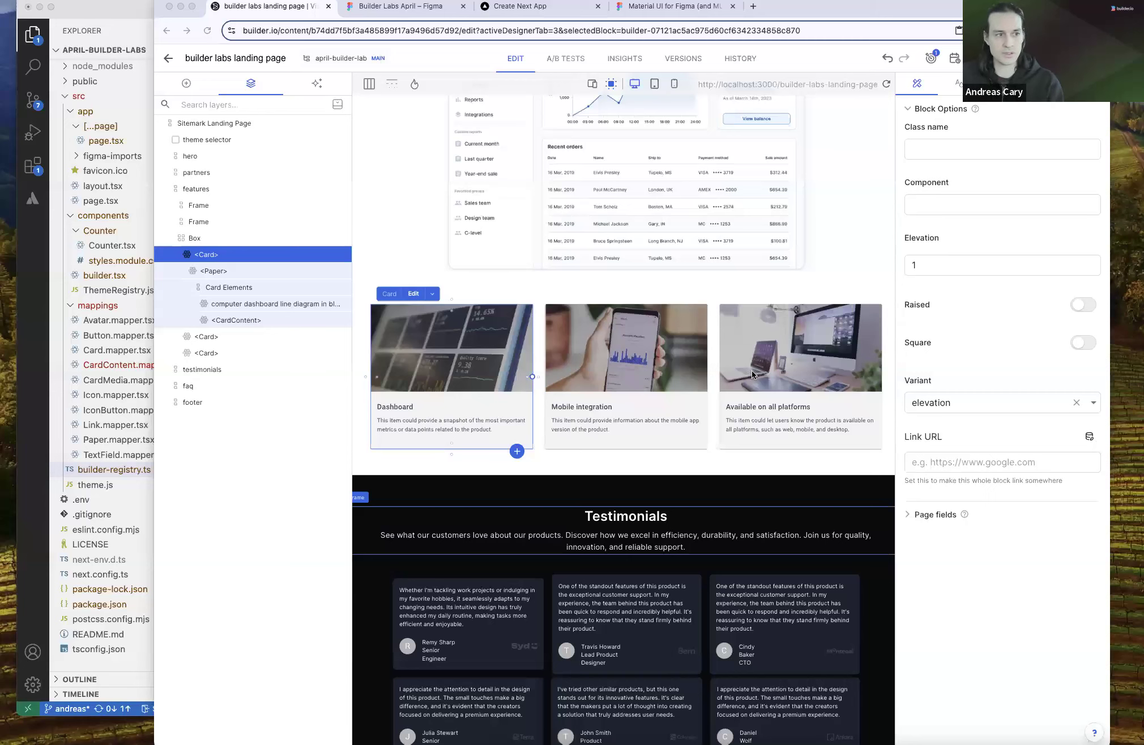
Inspect the Sign up and Start now buttons in the hero of the Builder.io landing page
scroll(512, 331, "up", 10)
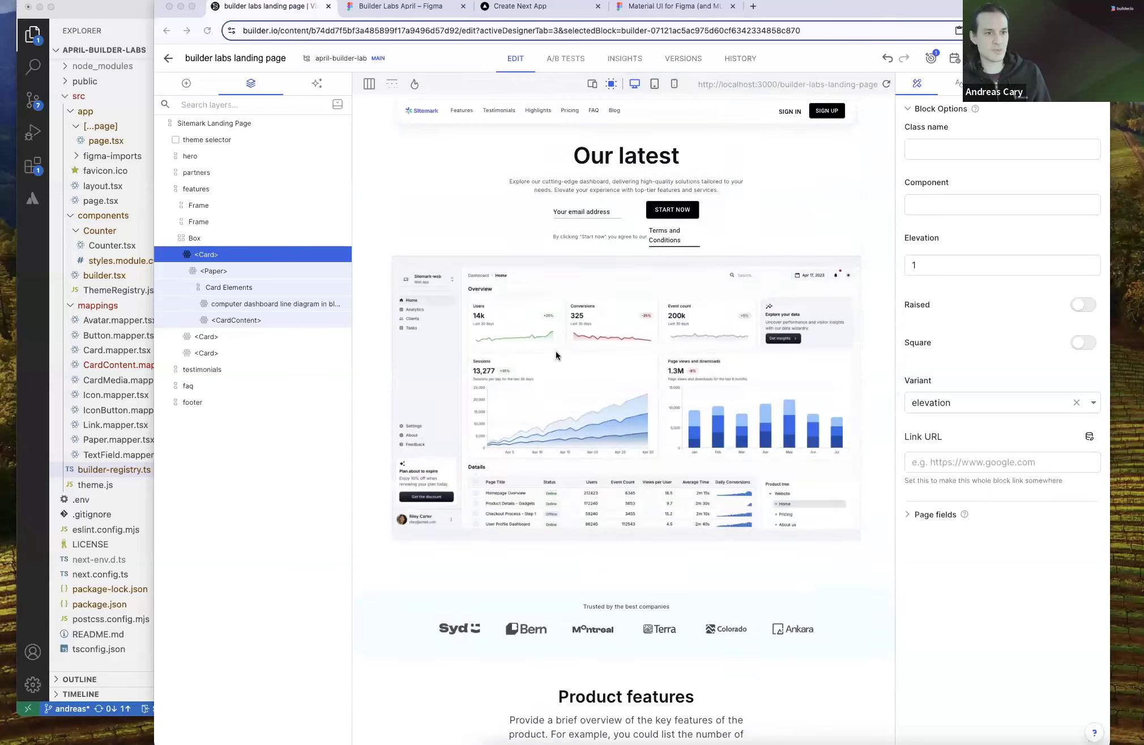
scroll(556, 355, "up", 3)
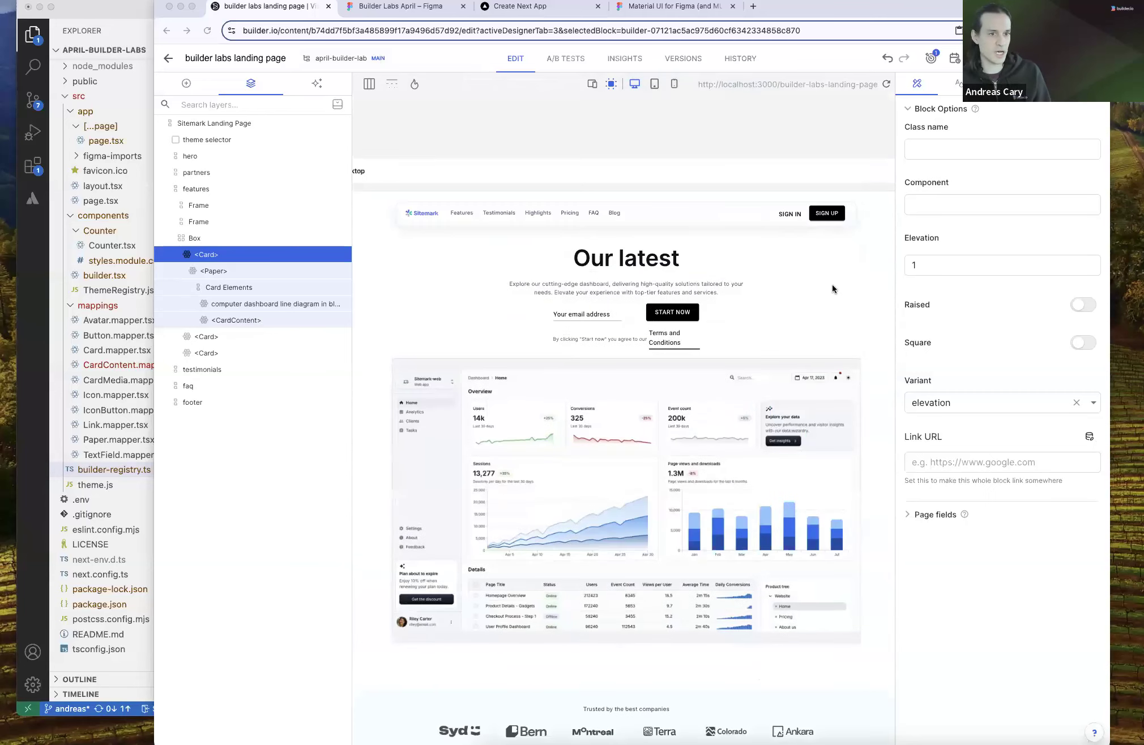
left_click(826, 215)
left_click(673, 312)
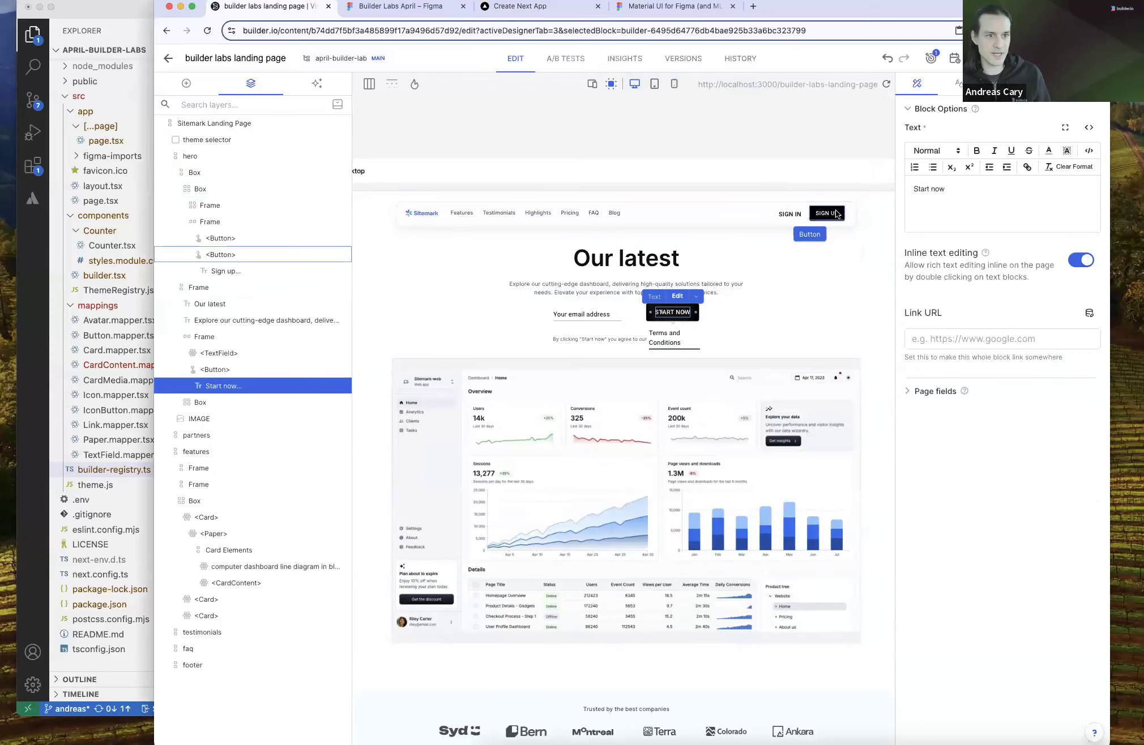
Switch to the Builder Labs April file in Figma and view the original hero section
left_click(391, 7)
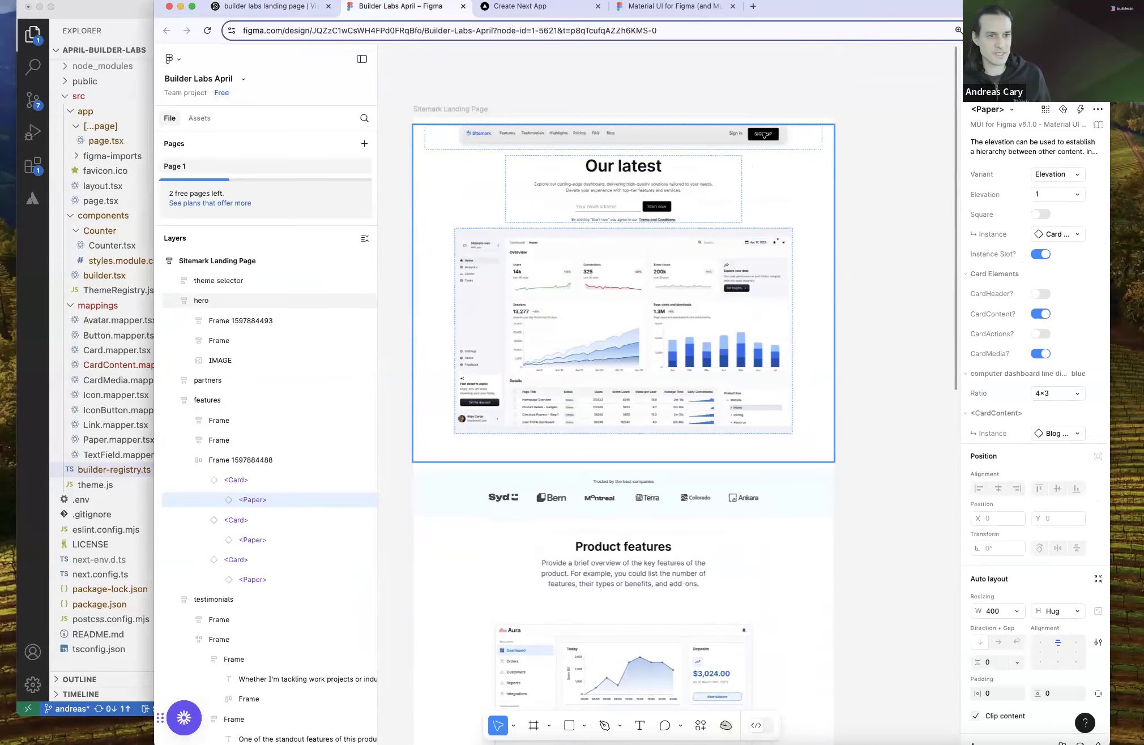
left_click(732, 282)
scroll(779, 227, "down", 2)
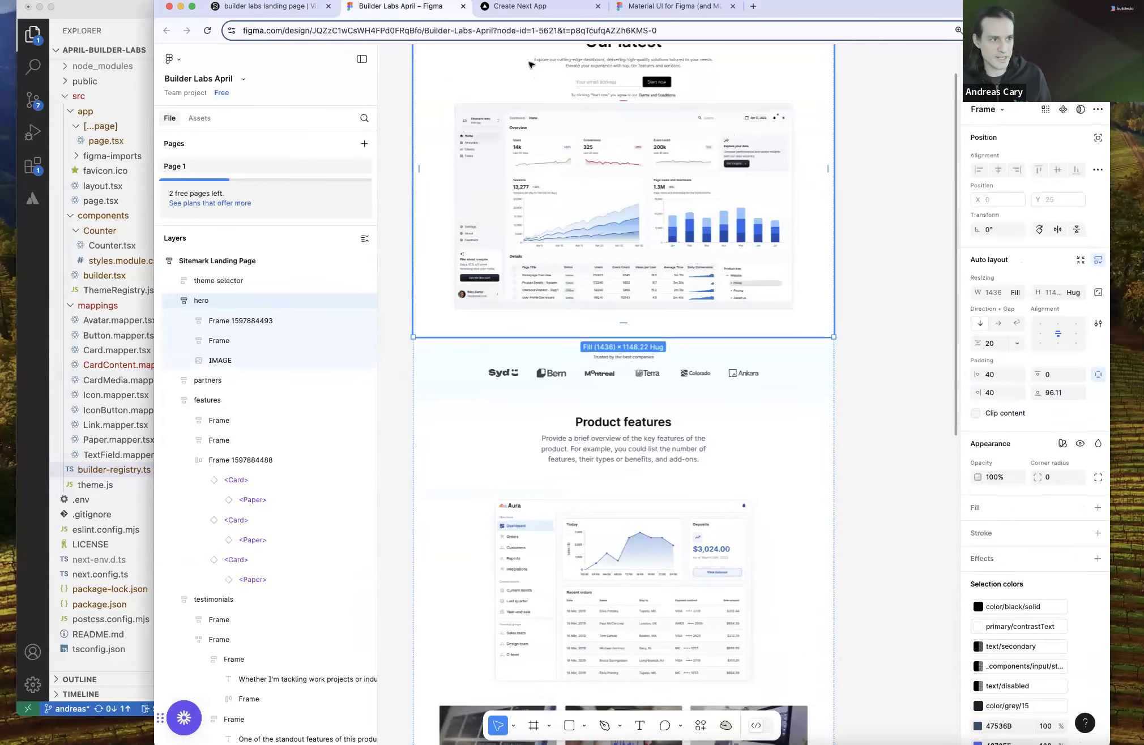
Return to the Builder.io landing page and select the hero's Start now button component to view its options
left_click(253, 5)
scroll(587, 301, "down", 2)
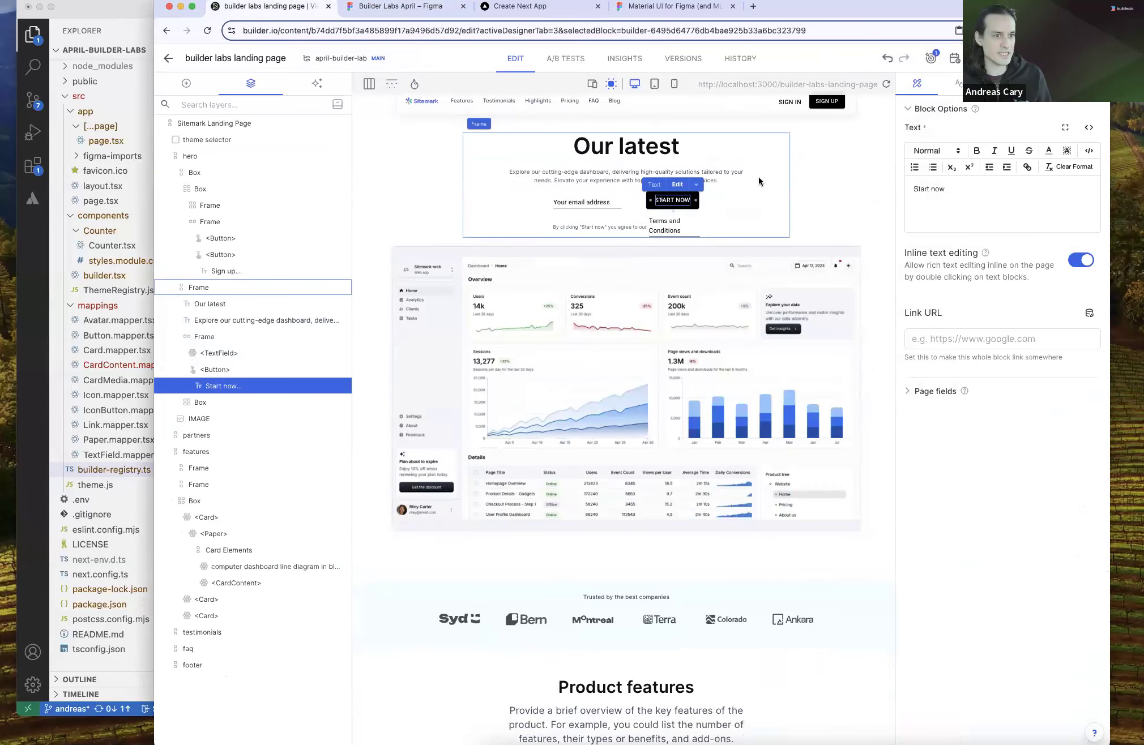
left_click(269, 371)
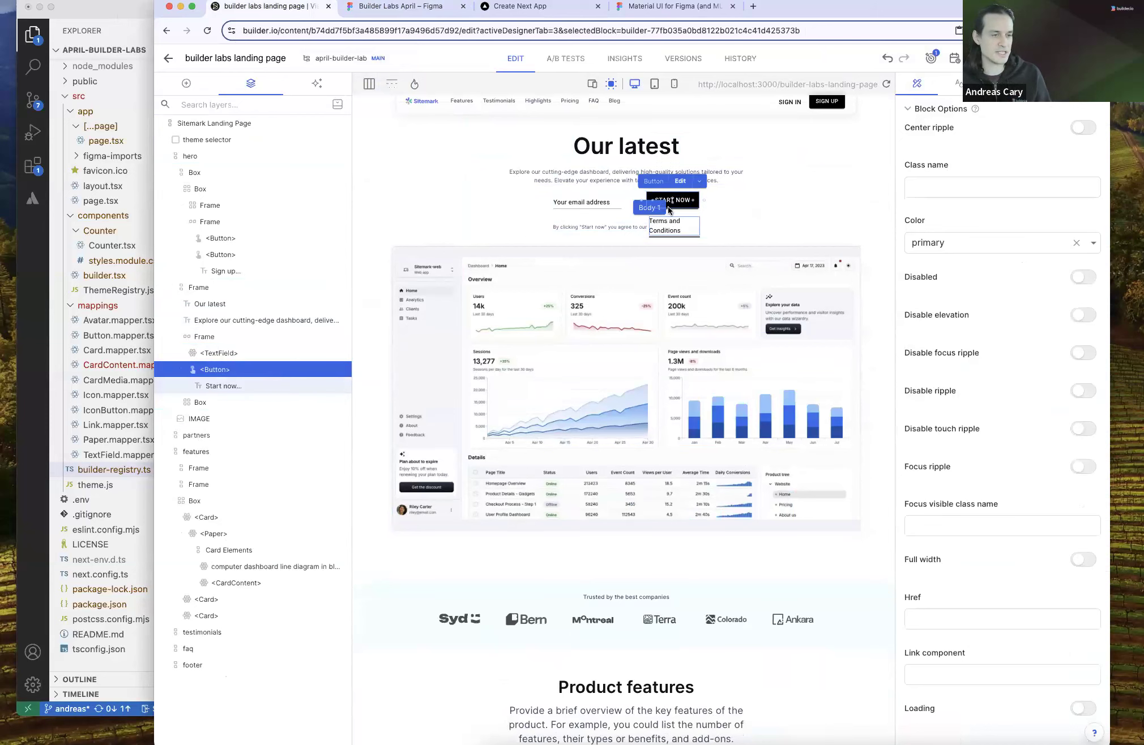
Switch to VS Code and comment out the light, black-focused theme configuration and its export in theme.js
key("super+Tab")
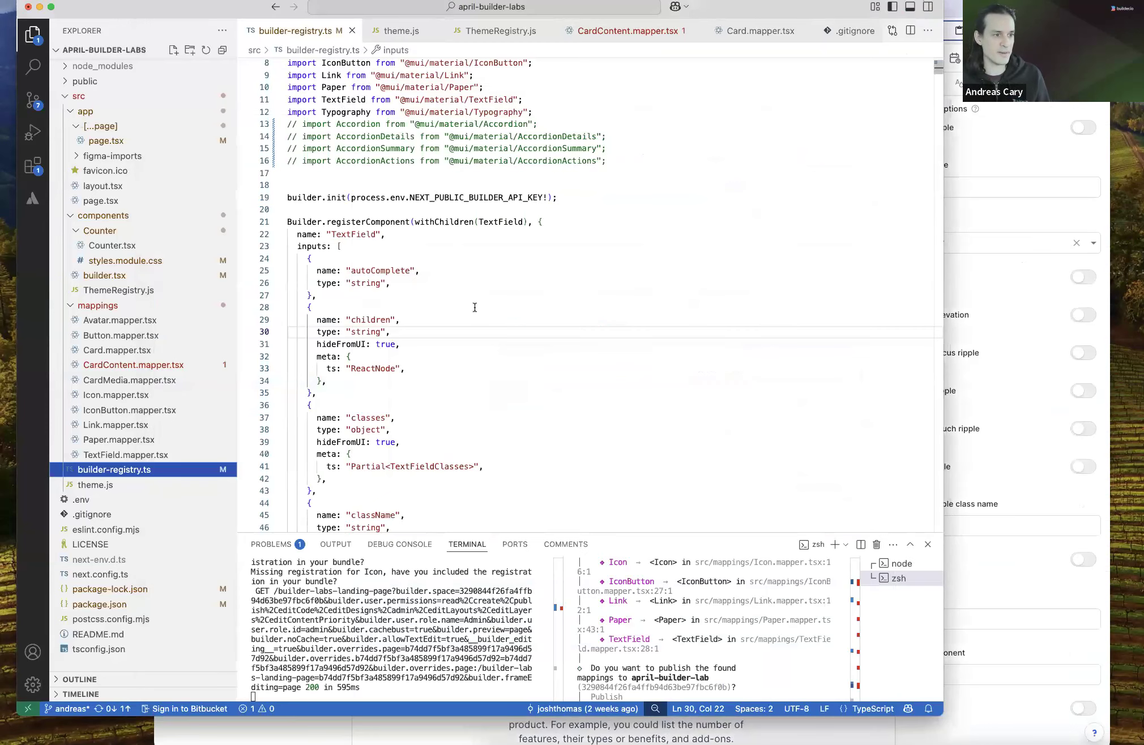
left_click(400, 35)
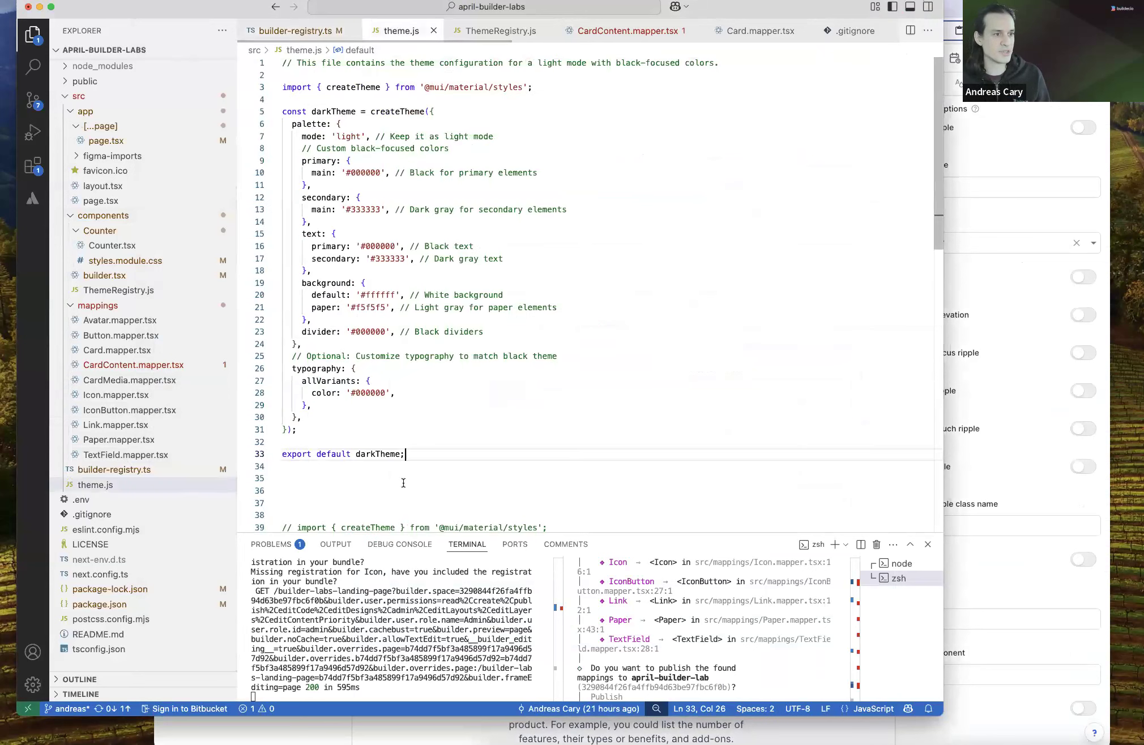
scroll(459, 427, "down", 1)
scroll(434, 339, "up", 1)
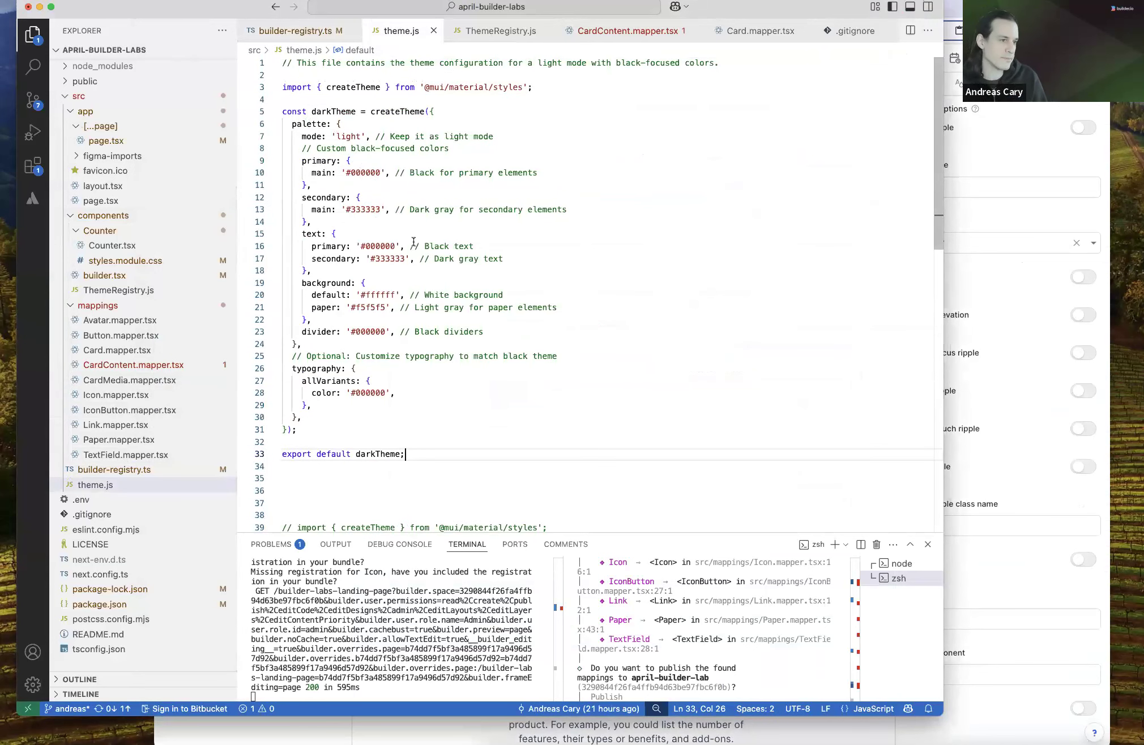
left_click_drag(425, 454, 262, 81)
key("super+slash")
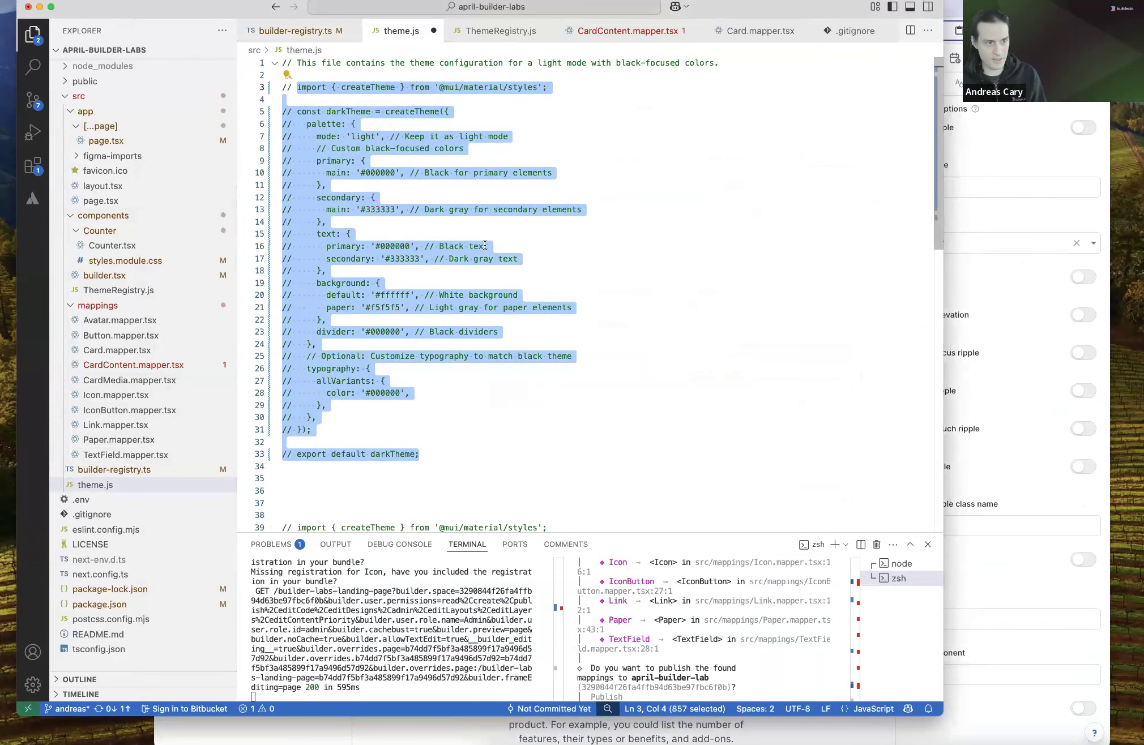
Uncomment the dark-mode theme block with primary color #90caf9 in theme.js and save the file
scroll(454, 283, "down", 8)
left_click_drag(283, 219, 462, 482)
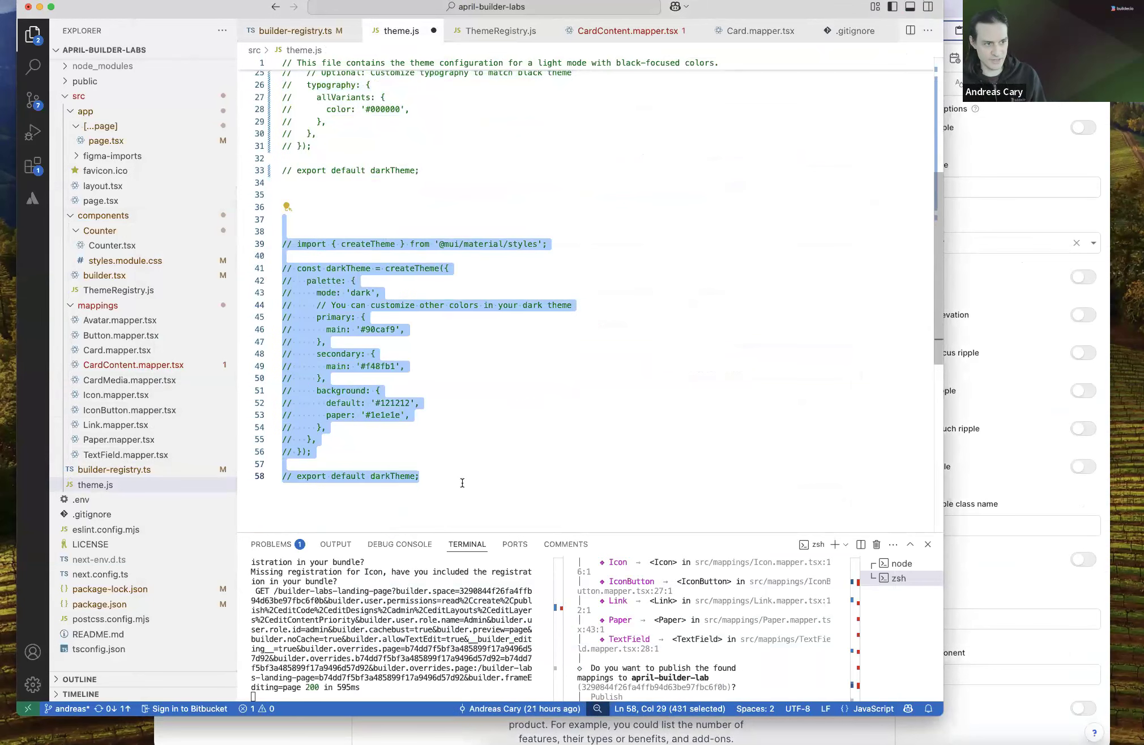
key("super+slash")
scroll(396, 396, "up", 1)
left_click(366, 378)
key("super+s")
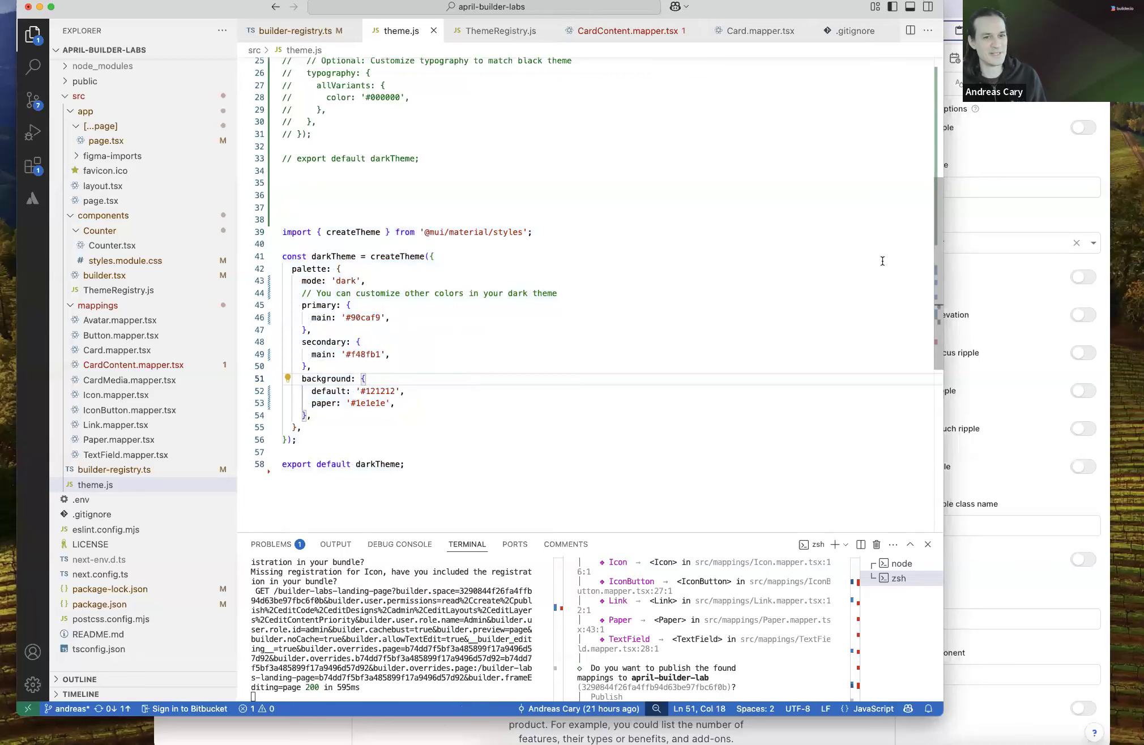
Switch back to Builder.io, reload the landing page preview and review the hero buttons and feature cards
left_click(979, 165)
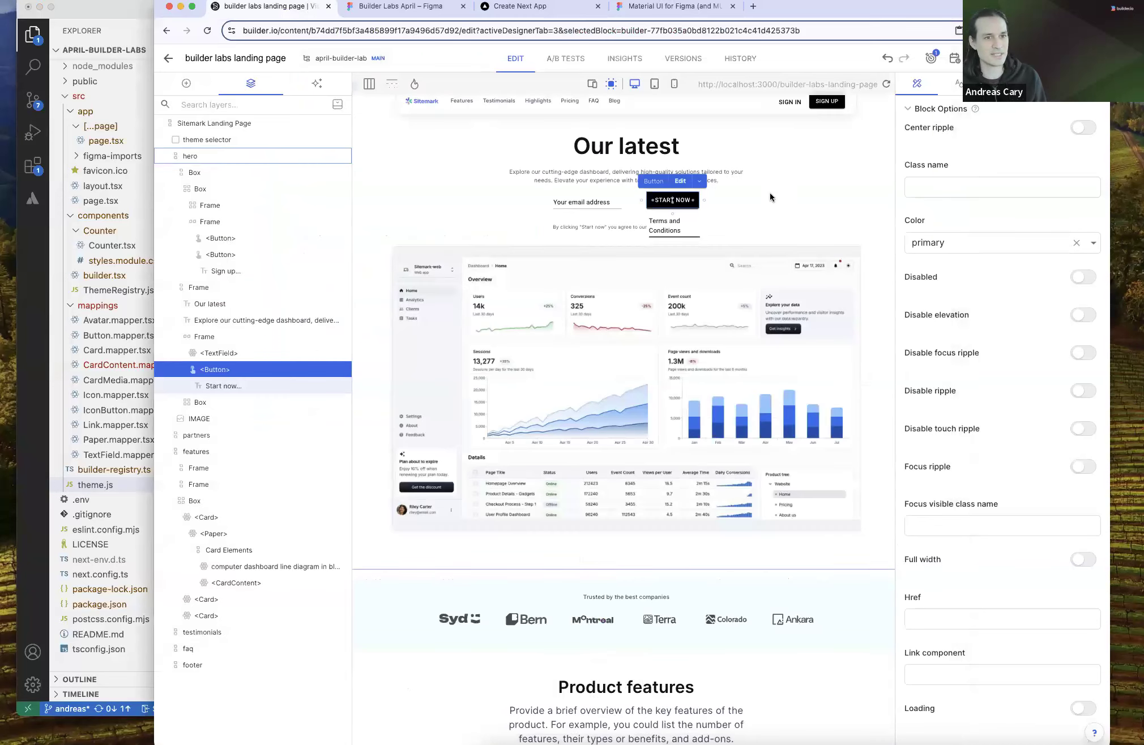
left_click(887, 85)
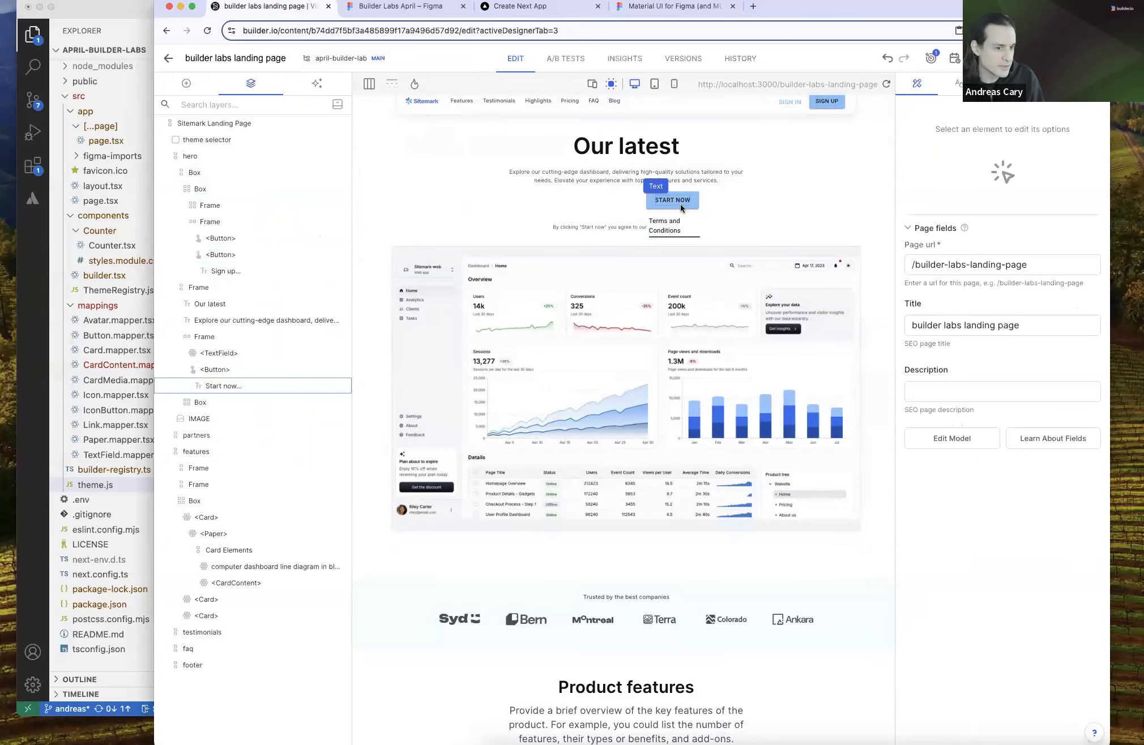
scroll(680, 204, "down", 10)
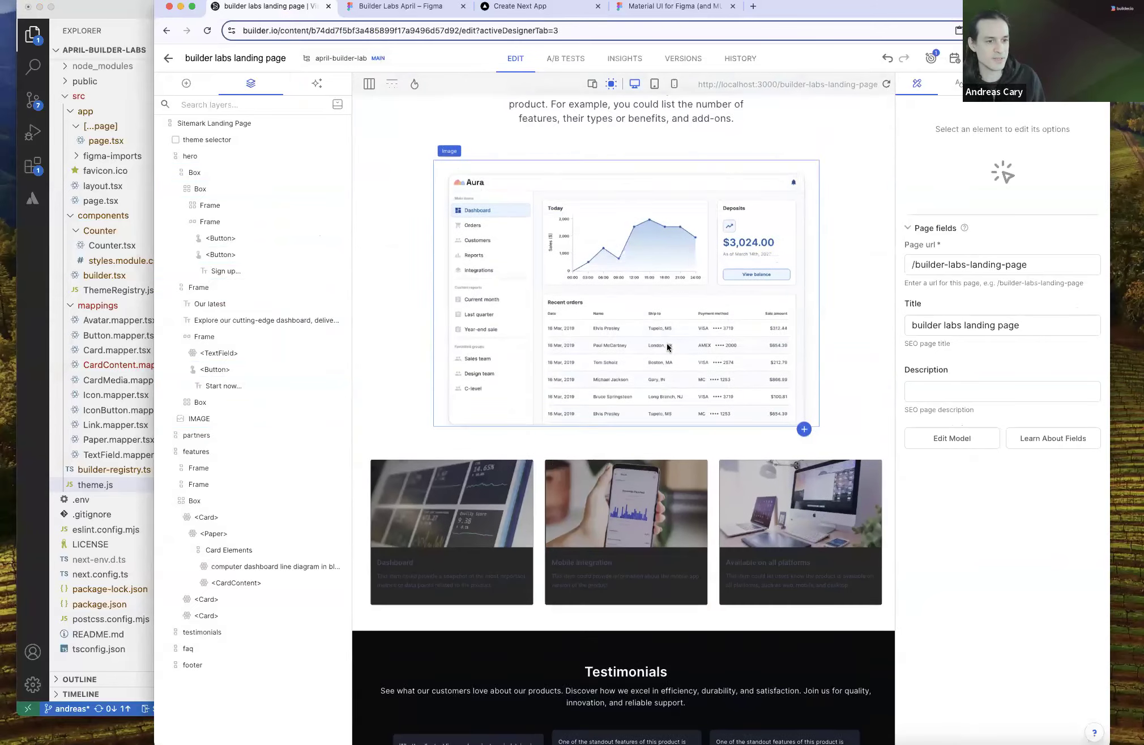
scroll(669, 347, "up", 10)
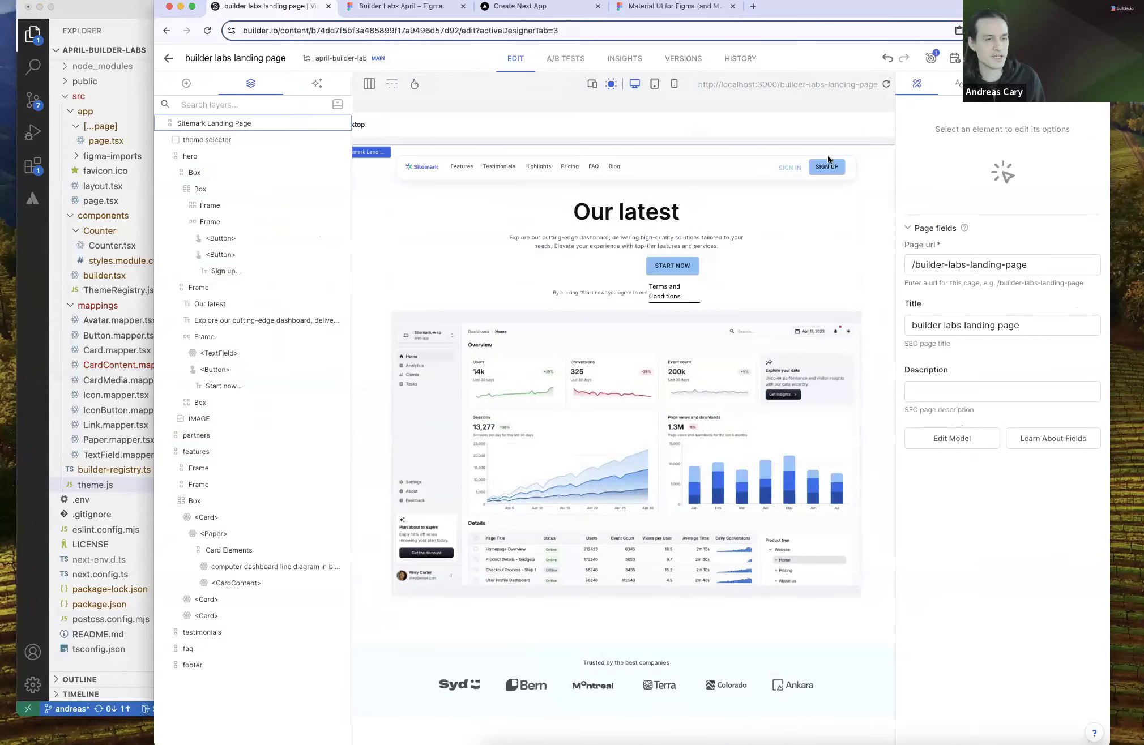
Switch to VS Code and comment out the dark-mode theme block in theme.js
left_click(136, 12)
left_click_drag(441, 470, 283, 232)
key("super+slash")
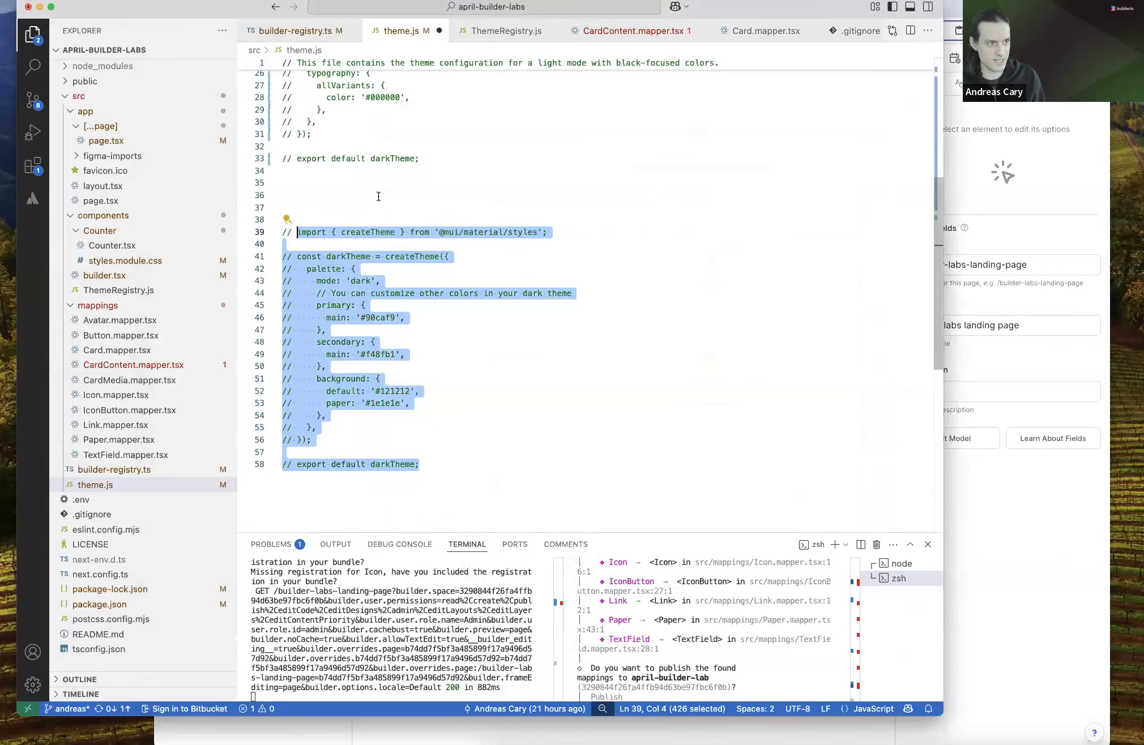
Uncomment the light, black-focused theme block and its export in theme.js, keep the first description line as a comment, and save
scroll(379, 197, "up", 8)
left_click_drag(295, 479, 266, 59)
key("super+slash")
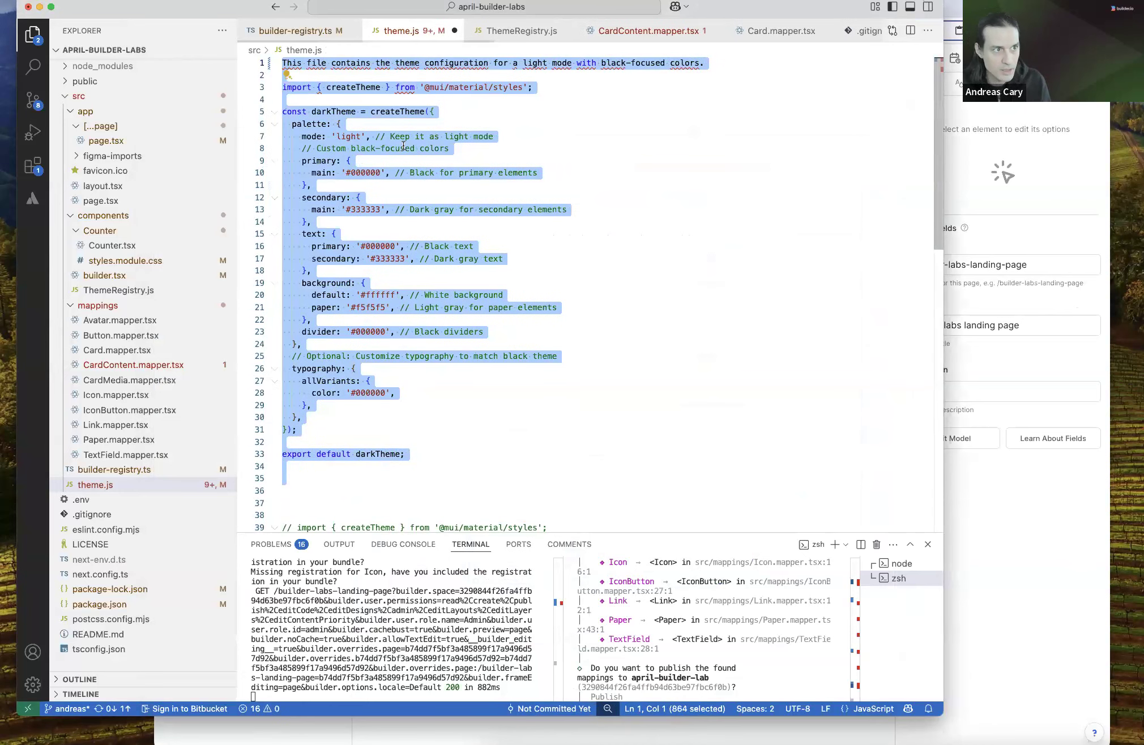
key("super+s")
key("Escape")
type("//")
key("super+s")
left_click(893, 286)
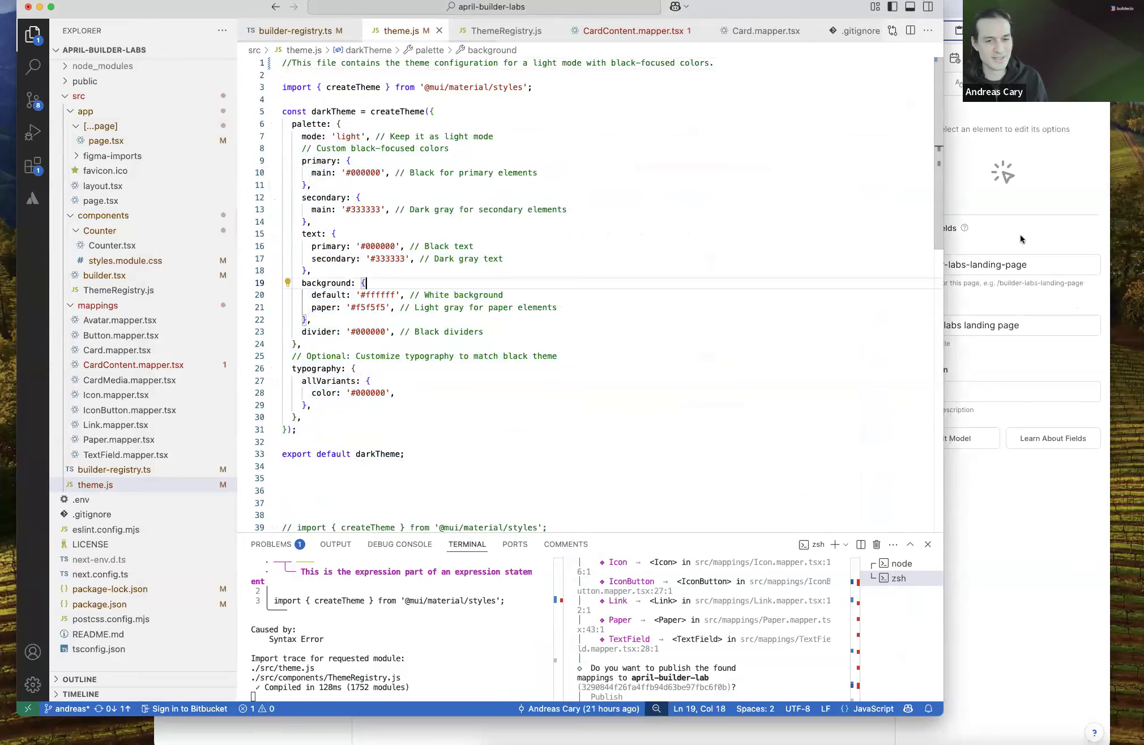
Switch to Builder.io and set the font size of the hero's "Terms and Conditions" text to 12px
left_click(1020, 233)
scroll(666, 387, "down", 2)
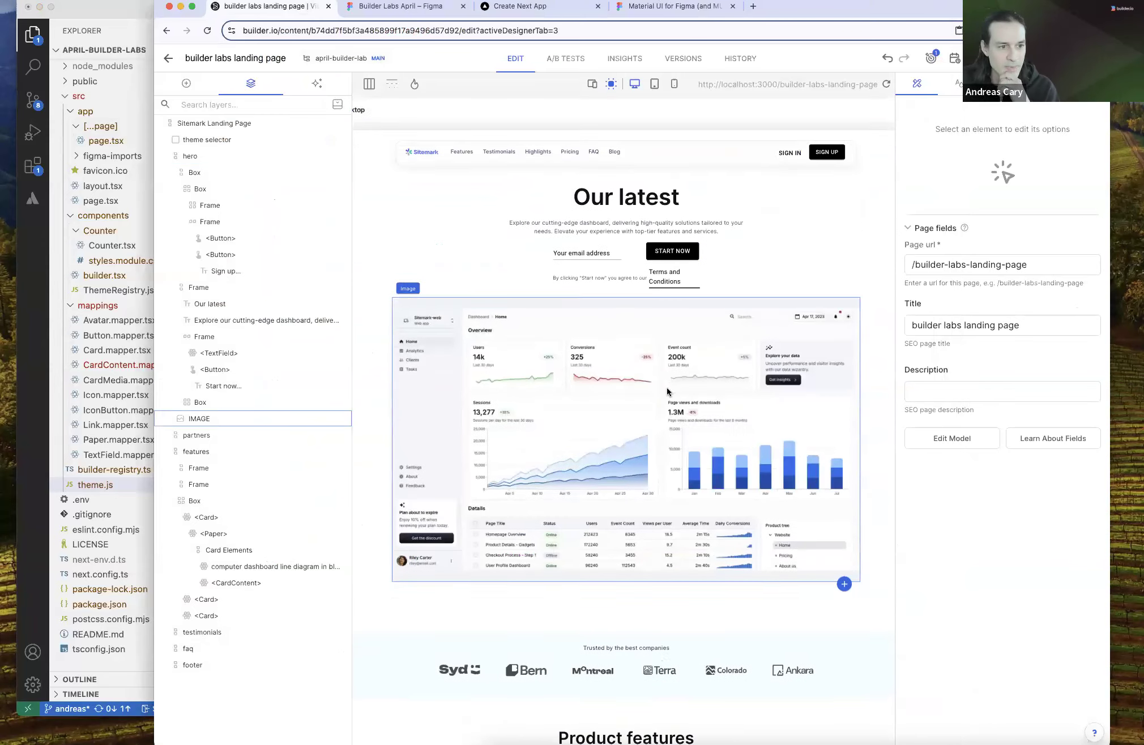
left_click(681, 268)
left_click(667, 231)
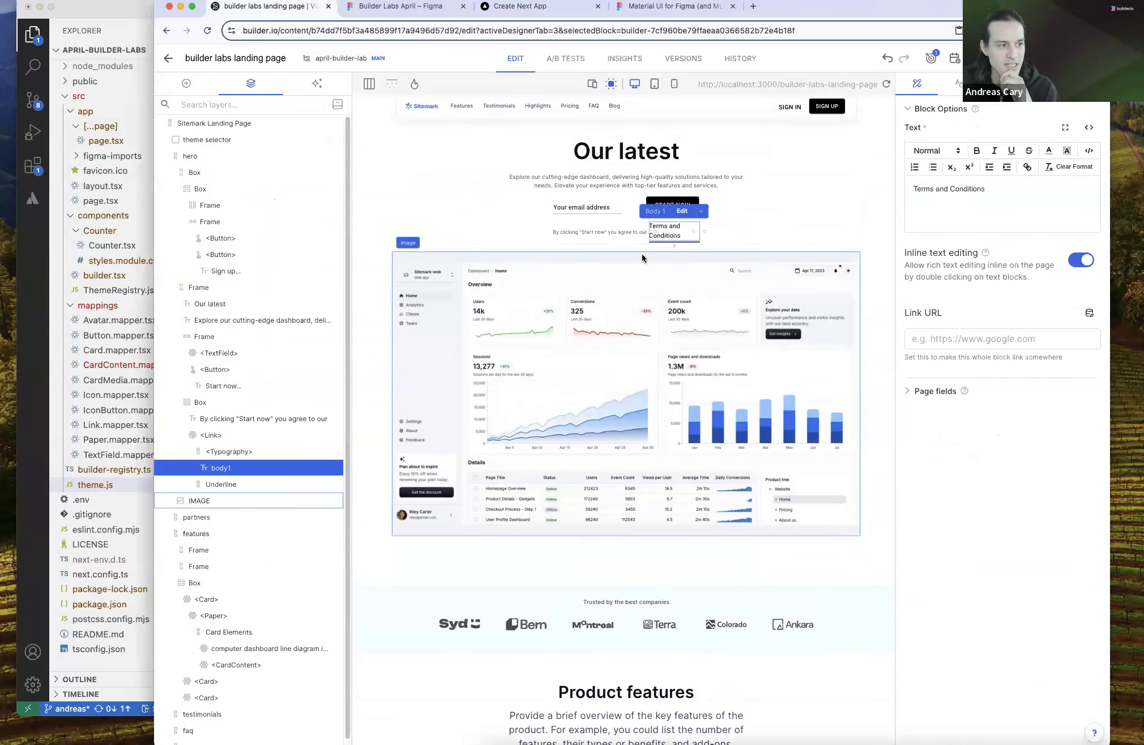
left_click(954, 94)
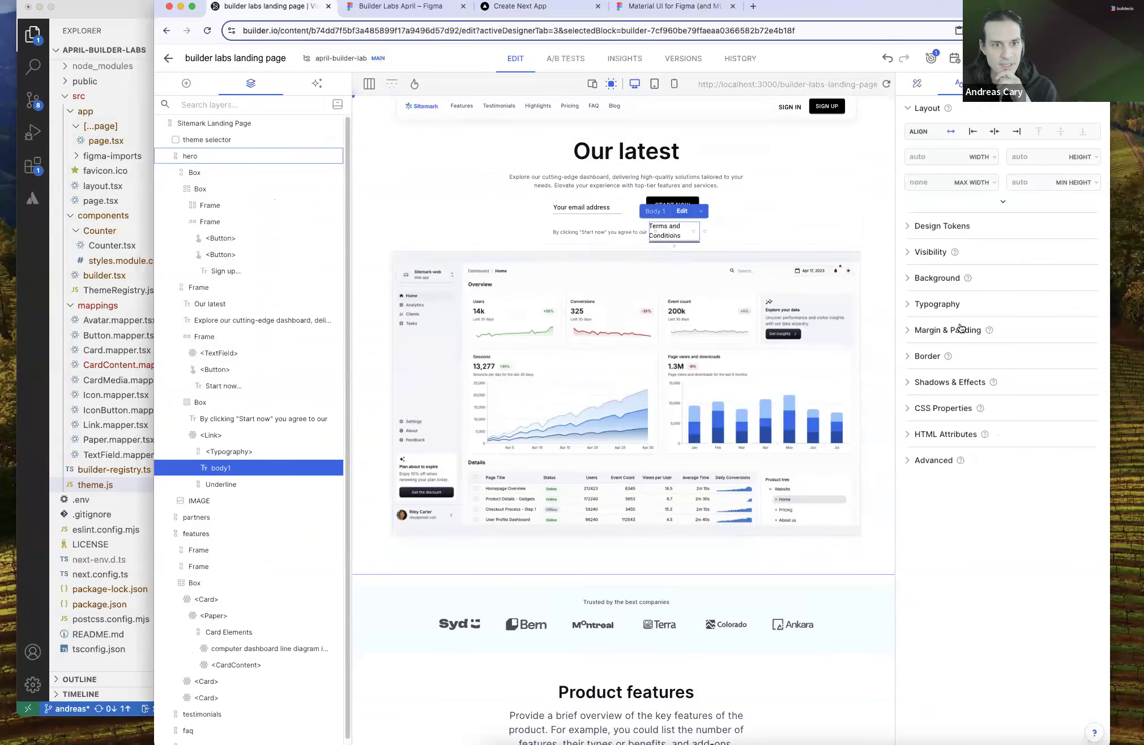
left_click(937, 305)
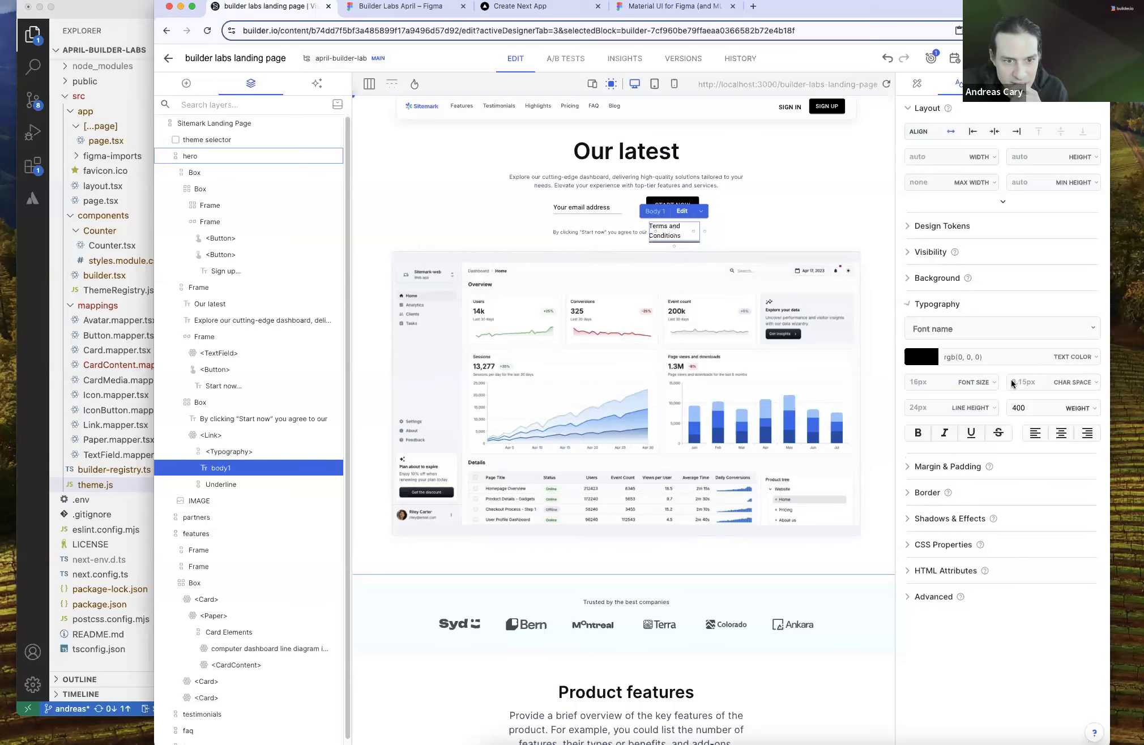
left_click_drag(920, 389, 914, 384)
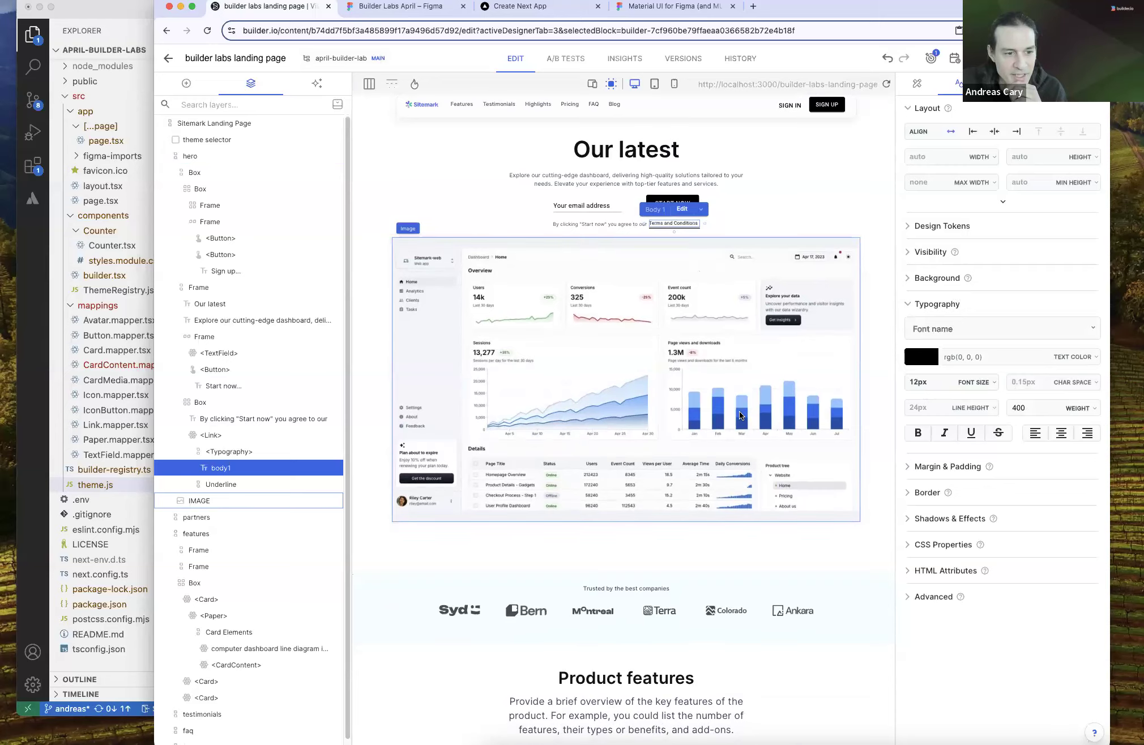
Examine the Terra partner logo's image options and the photo library for replacing it, and close both
scroll(739, 411, "down", 4)
left_click(664, 417)
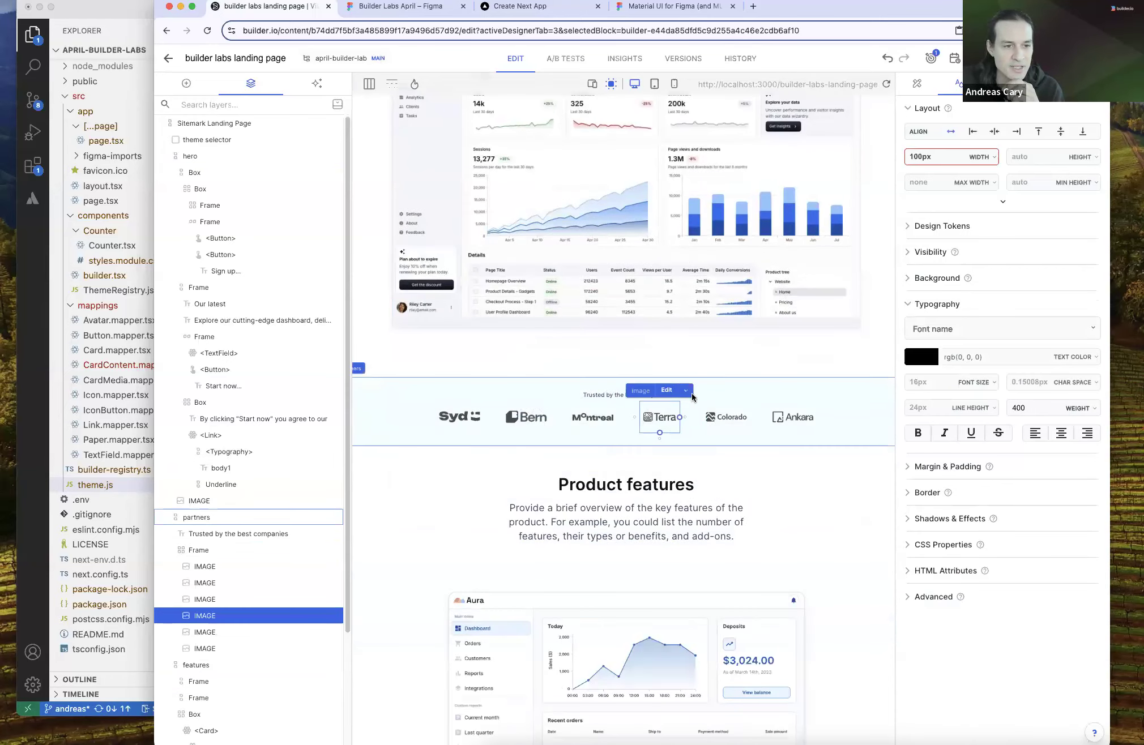
left_click(667, 389)
left_click(616, 289)
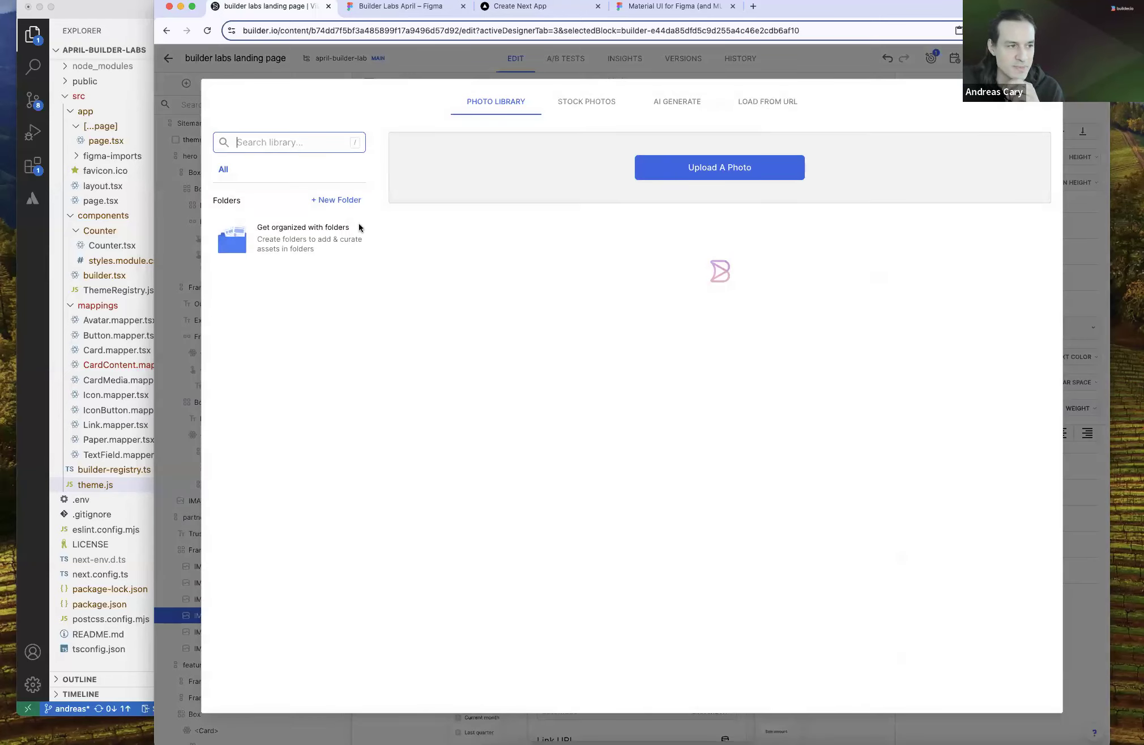
key("Escape")
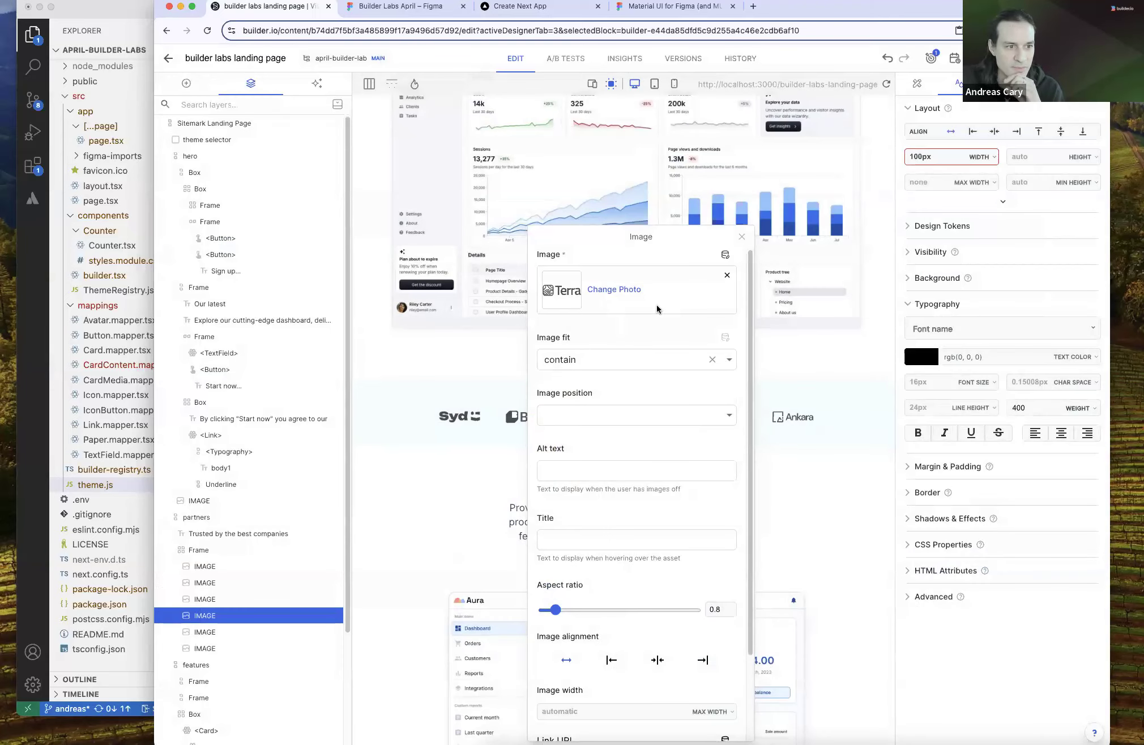
left_click(839, 368)
Examine the product features image, the feature card texts and the testimonials and FAQ sections of the landing page
scroll(740, 462, "down", 6)
left_click(734, 465)
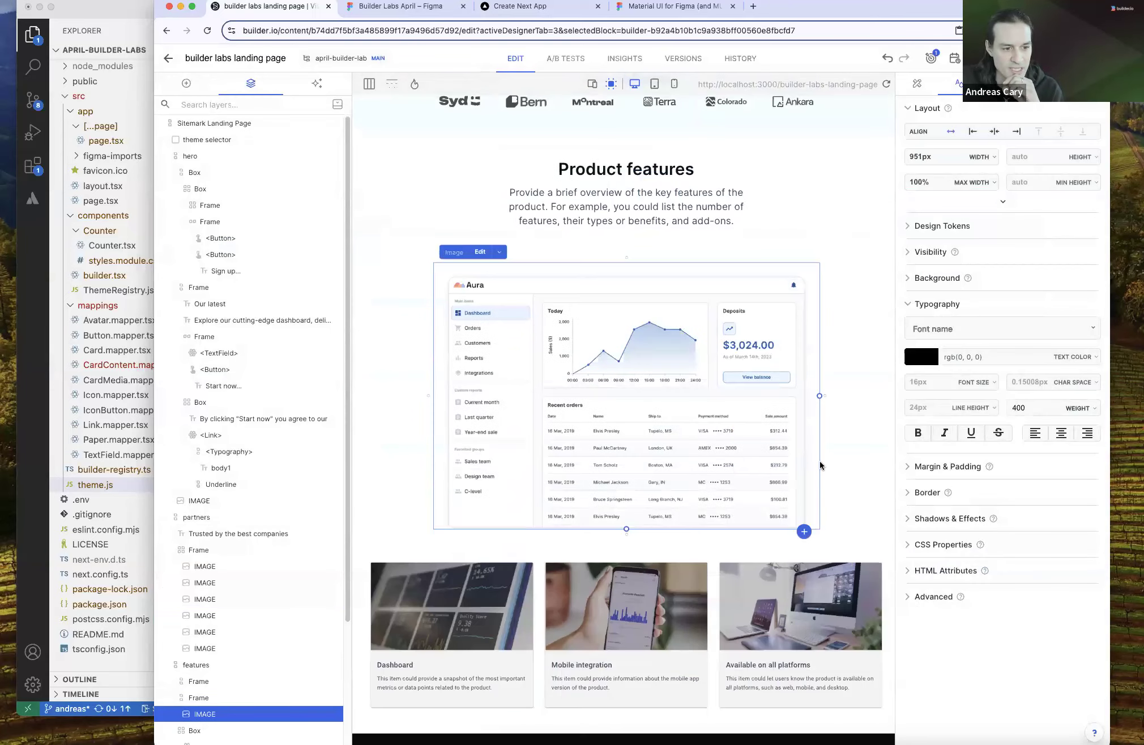
scroll(768, 451, "down", 6)
left_click(625, 277)
left_click(660, 324)
left_click(620, 268)
left_click(499, 316)
scroll(675, 483, "down", 6)
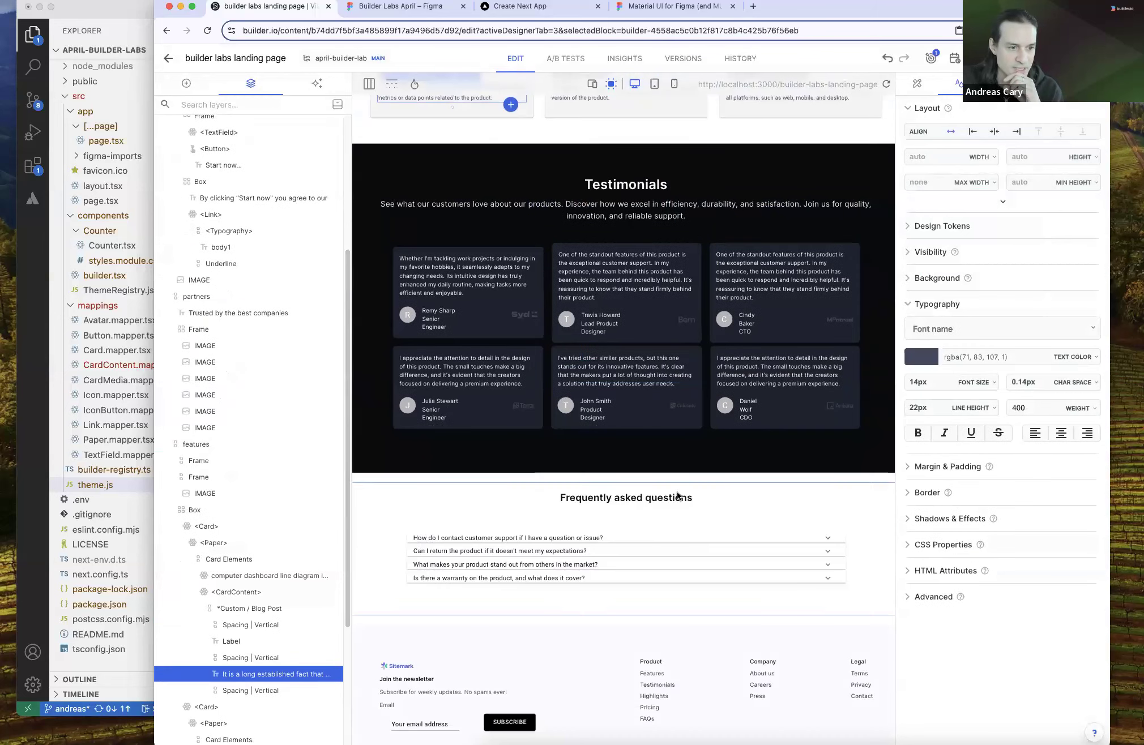
scroll(677, 490, "up", 10)
left_click(1005, 59)
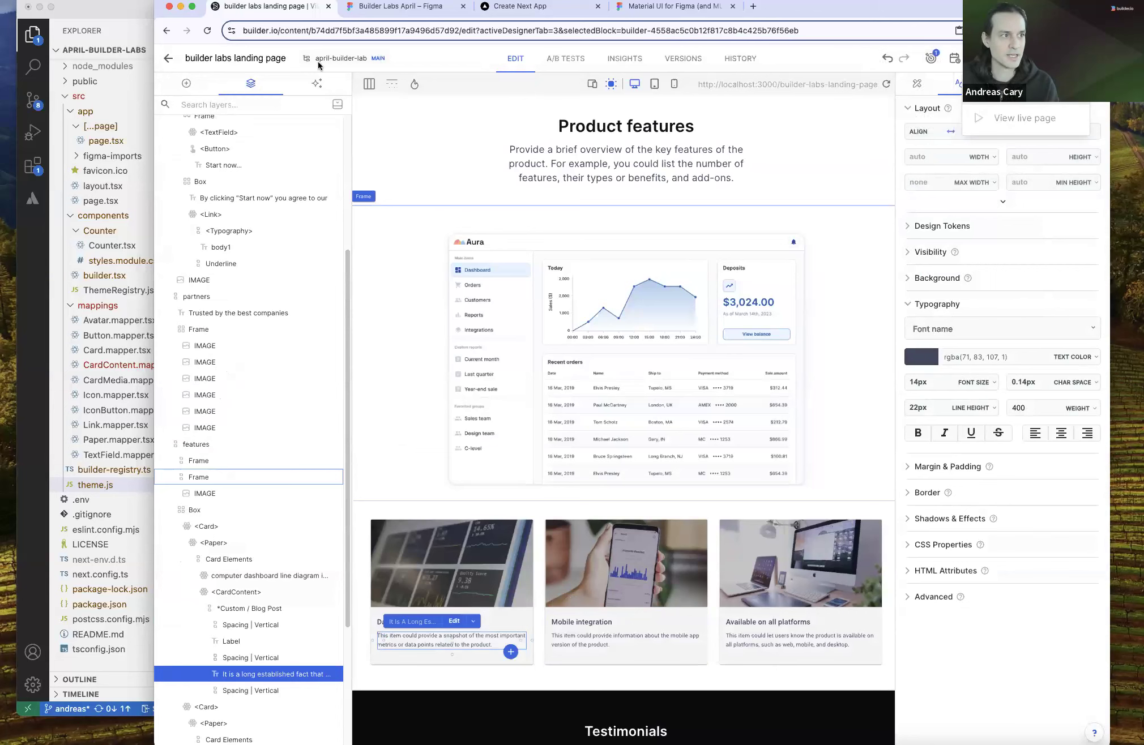
left_click(816, 85)
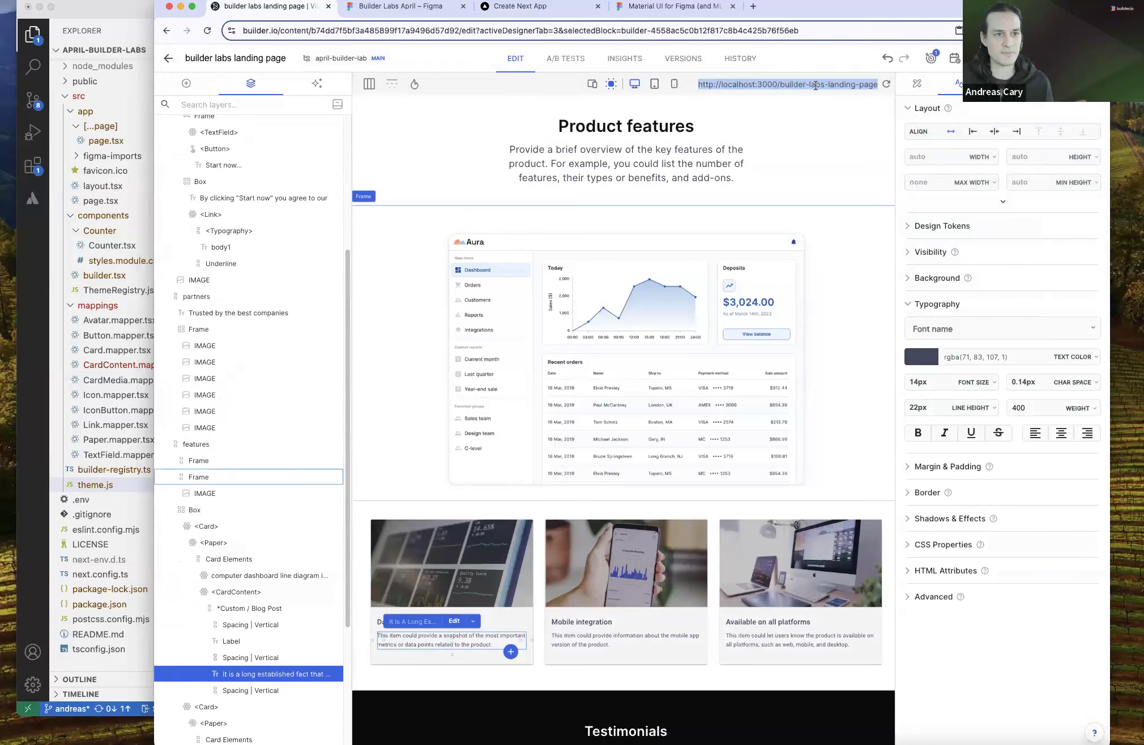
key("ctrl+c")
key("ctrl+t")
key("ctrl+v")
key("Return")
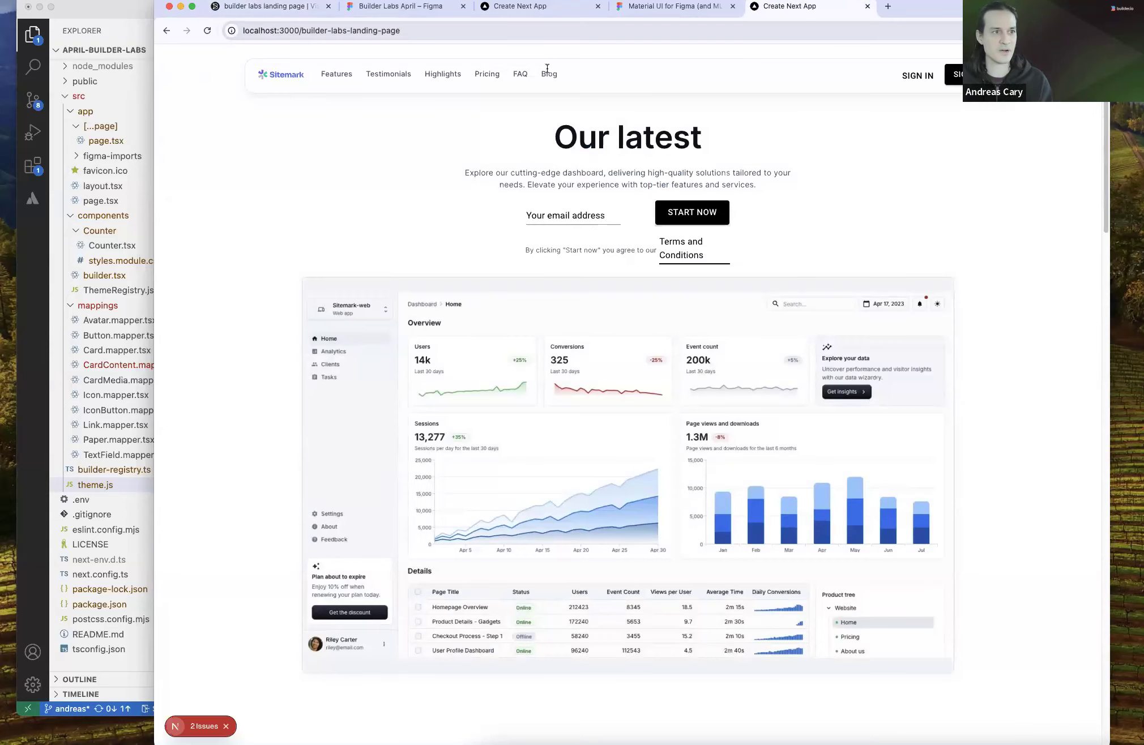
Review the locally served landing page from hero to footer and close its browser tab
left_click_drag(283, 31, 451, 30)
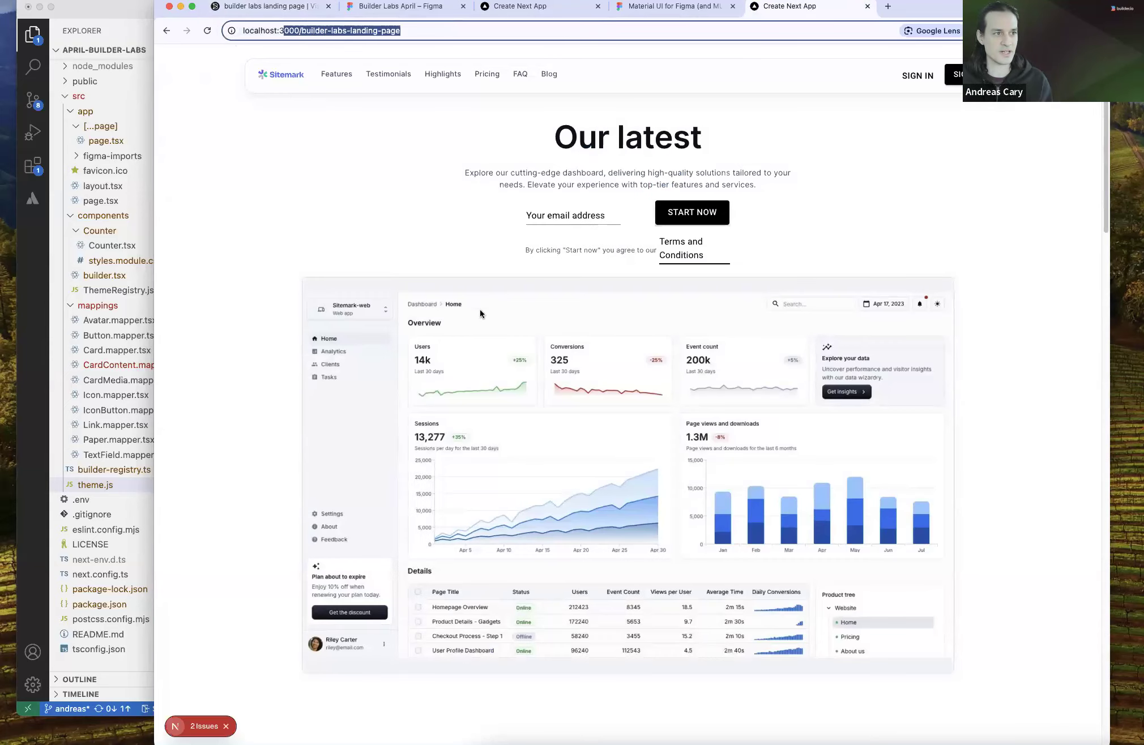
left_click(777, 245)
scroll(810, 272, "down", 20)
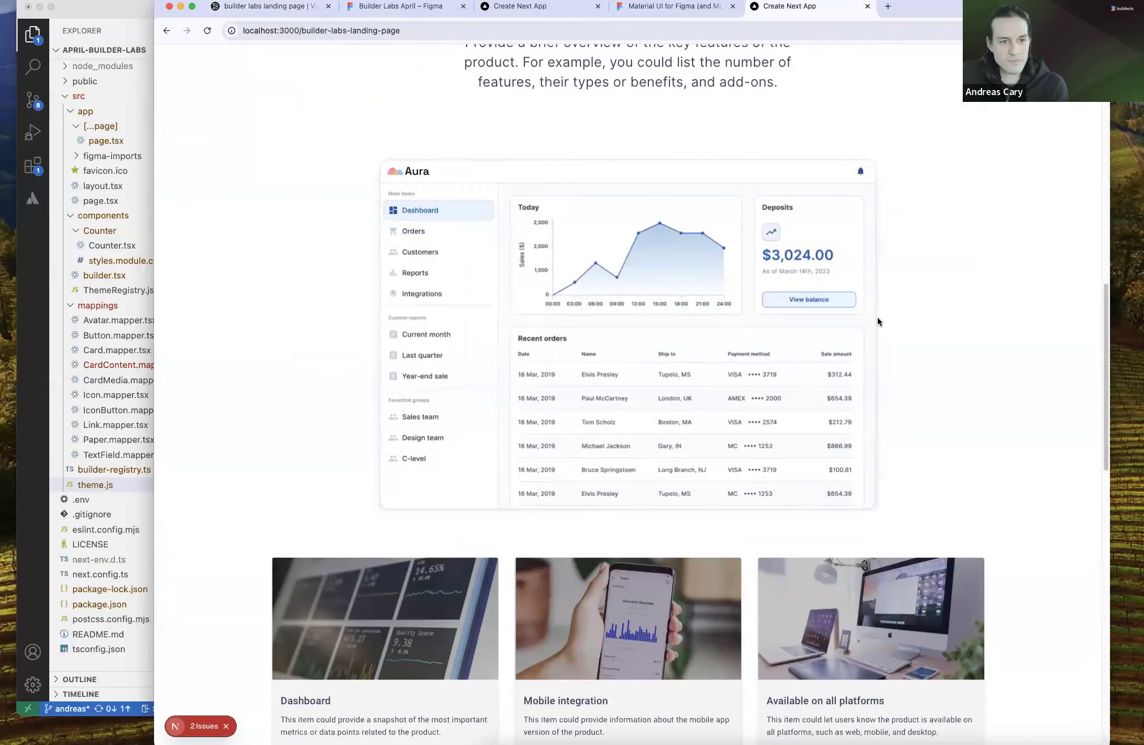
scroll(856, 326, "down", 5)
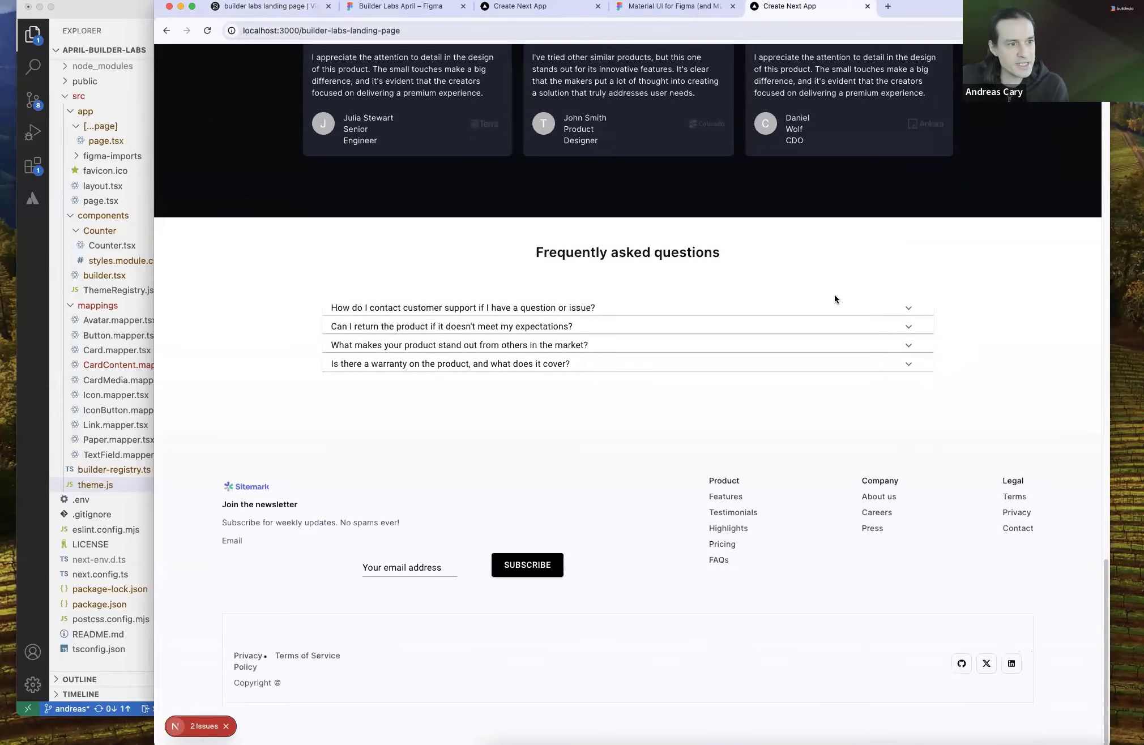
scroll(835, 296, "up", 20)
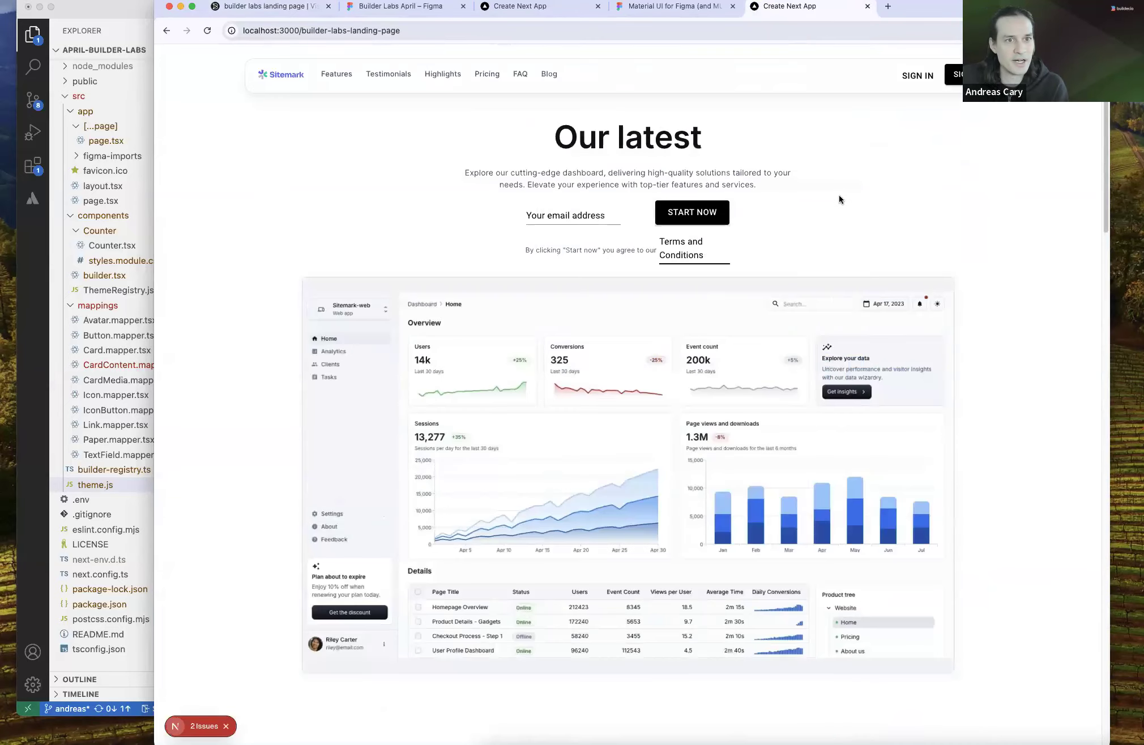
left_click(868, 7)
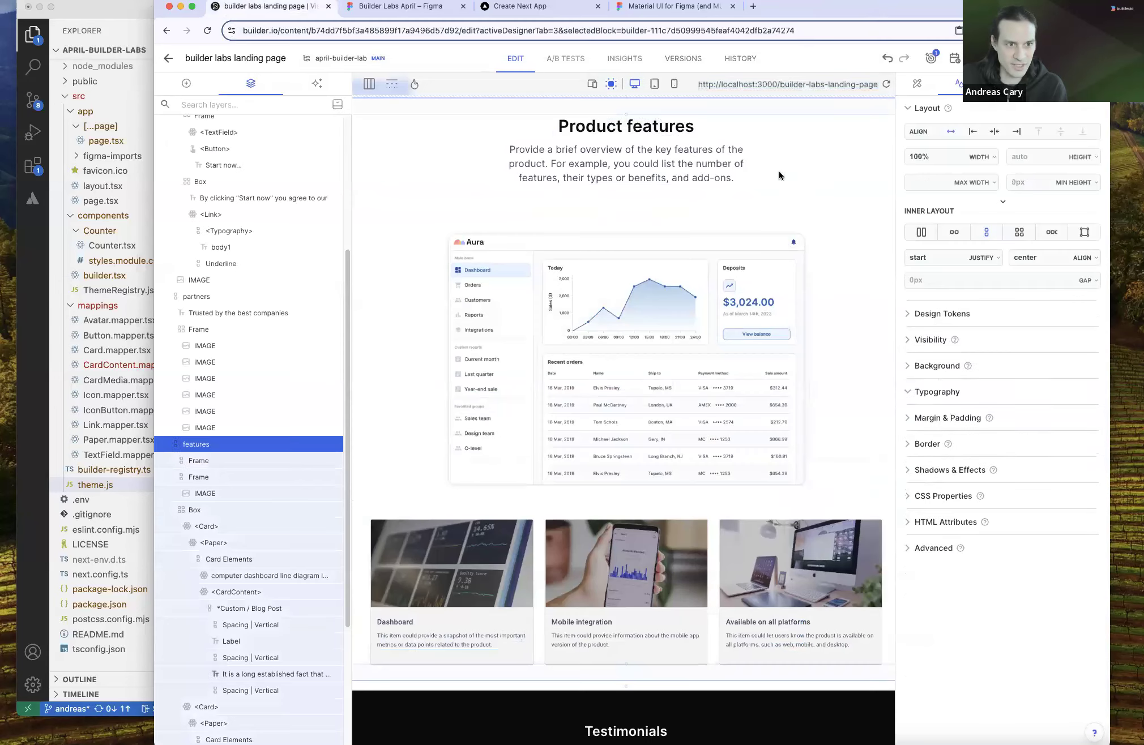
left_click(707, 116)
left_click(708, 116)
right_click(851, 182)
right_click(838, 169)
left_click(822, 156)
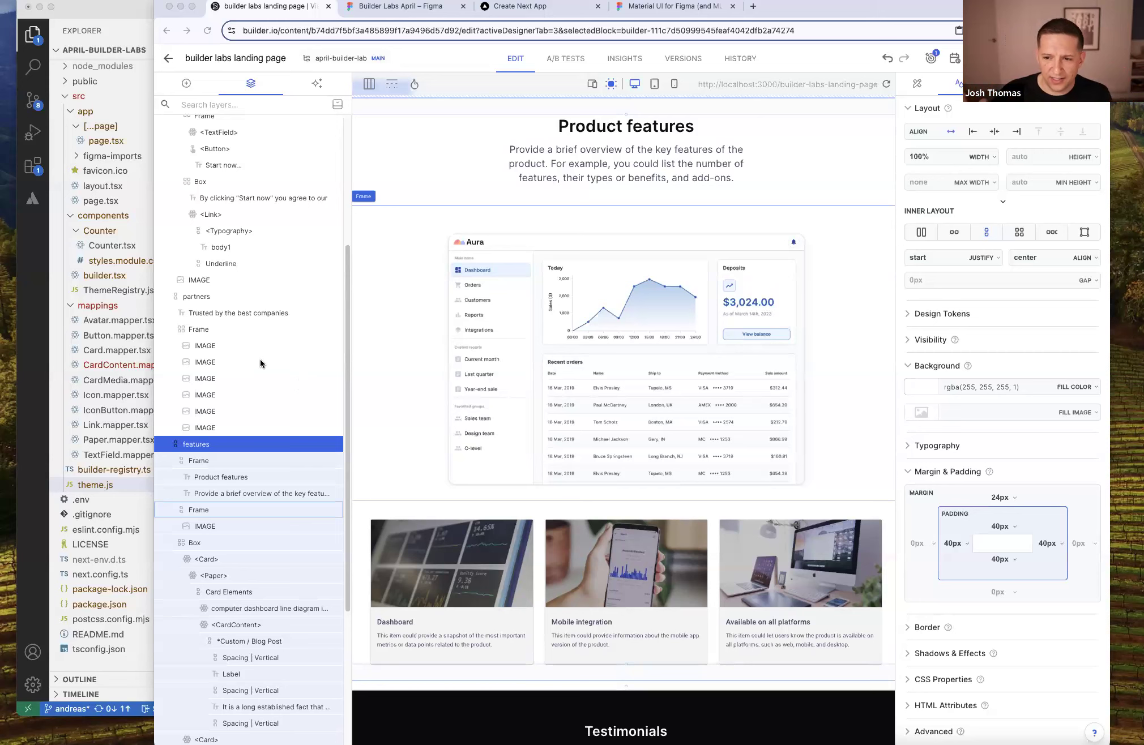
scroll(865, 475, "up", 5)
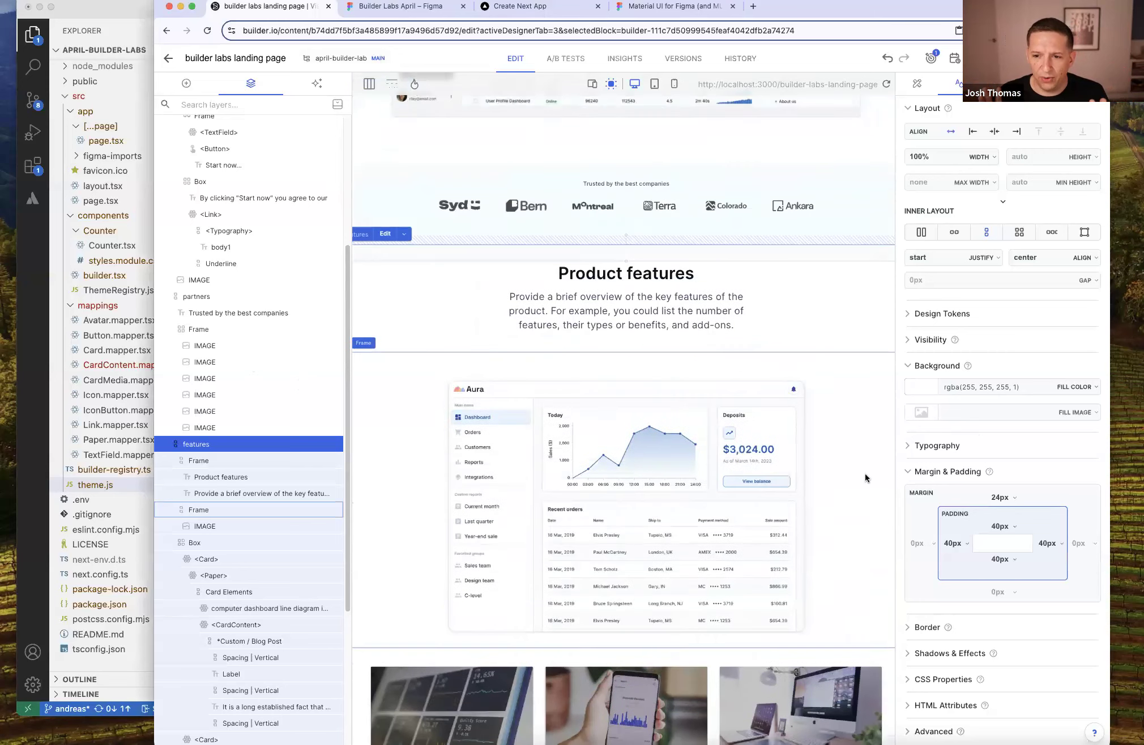
scroll(865, 478, "up", 5)
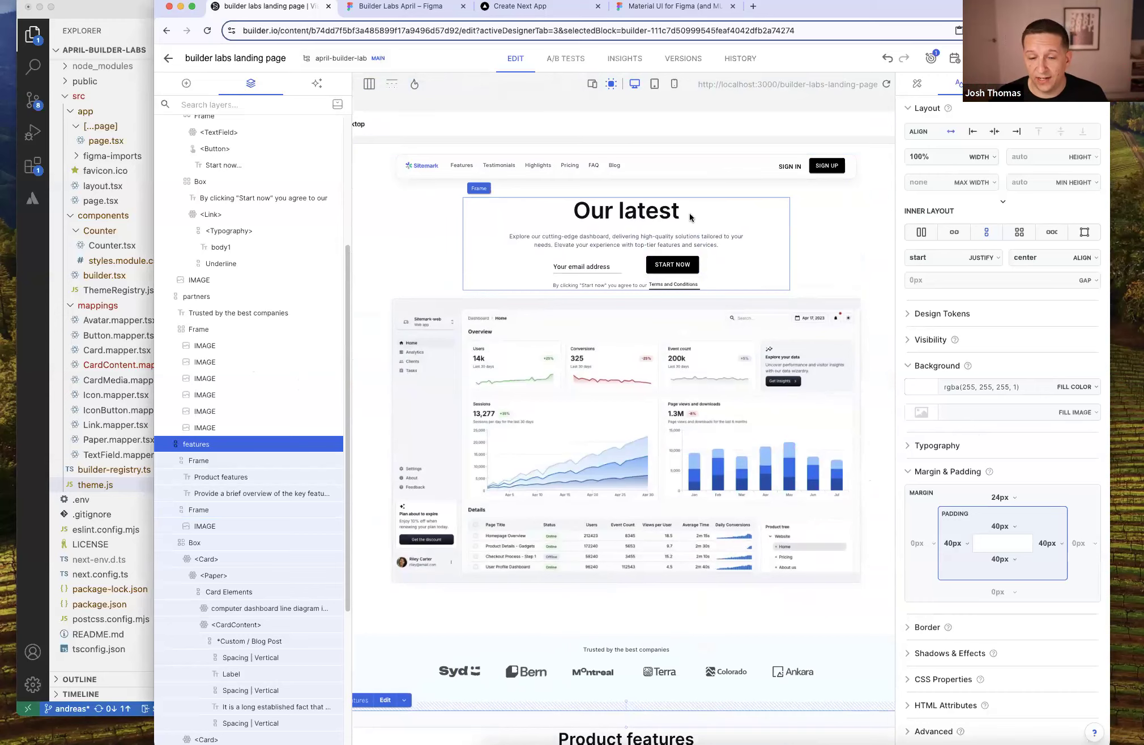
scroll(689, 226, "down", 5)
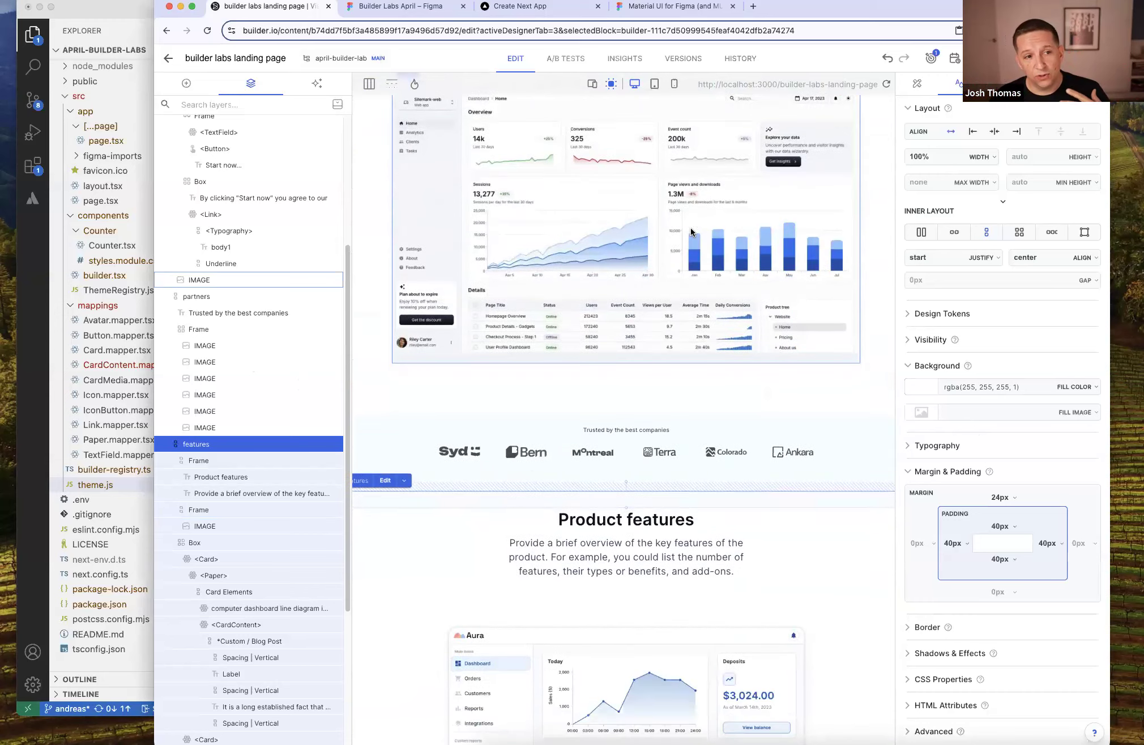
scroll(690, 228, "up", 5)
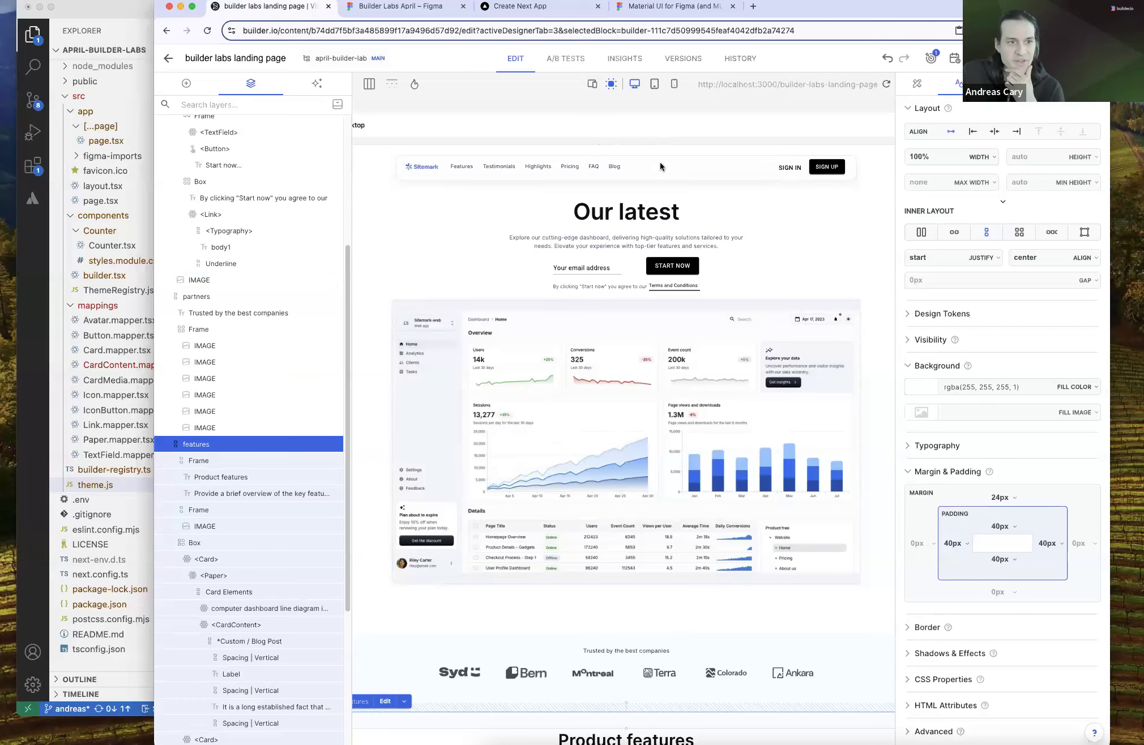
scroll(814, 293, "down", 10)
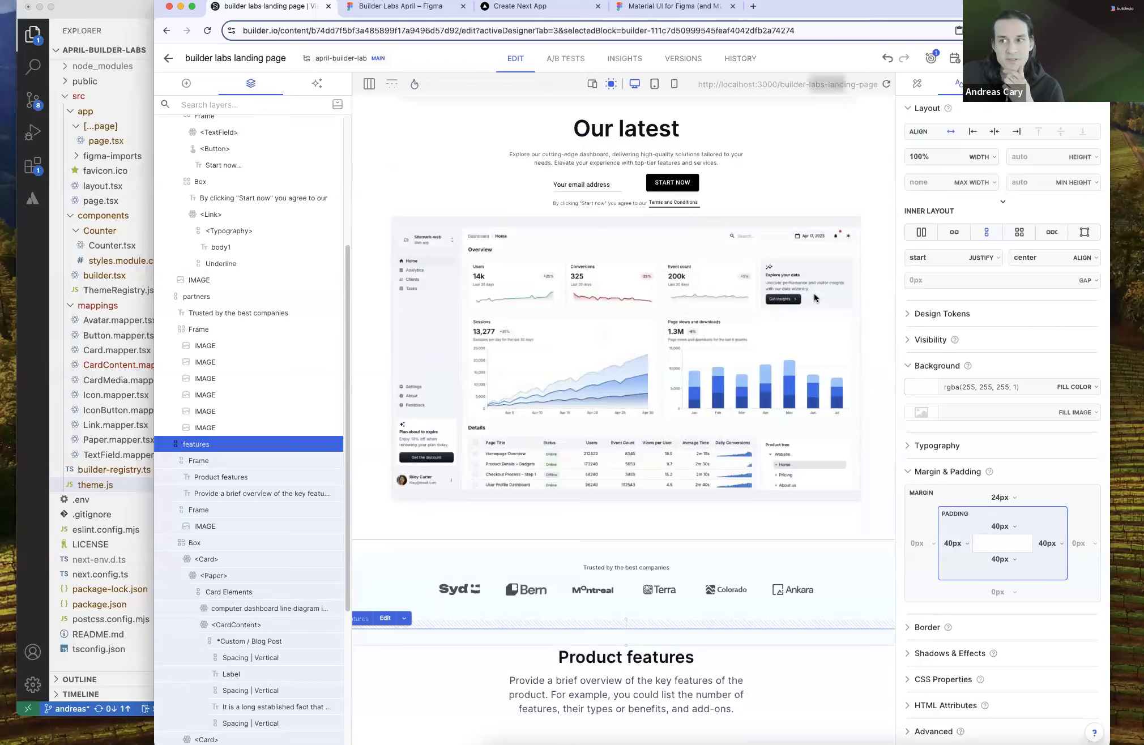
scroll(806, 344, "down", 2)
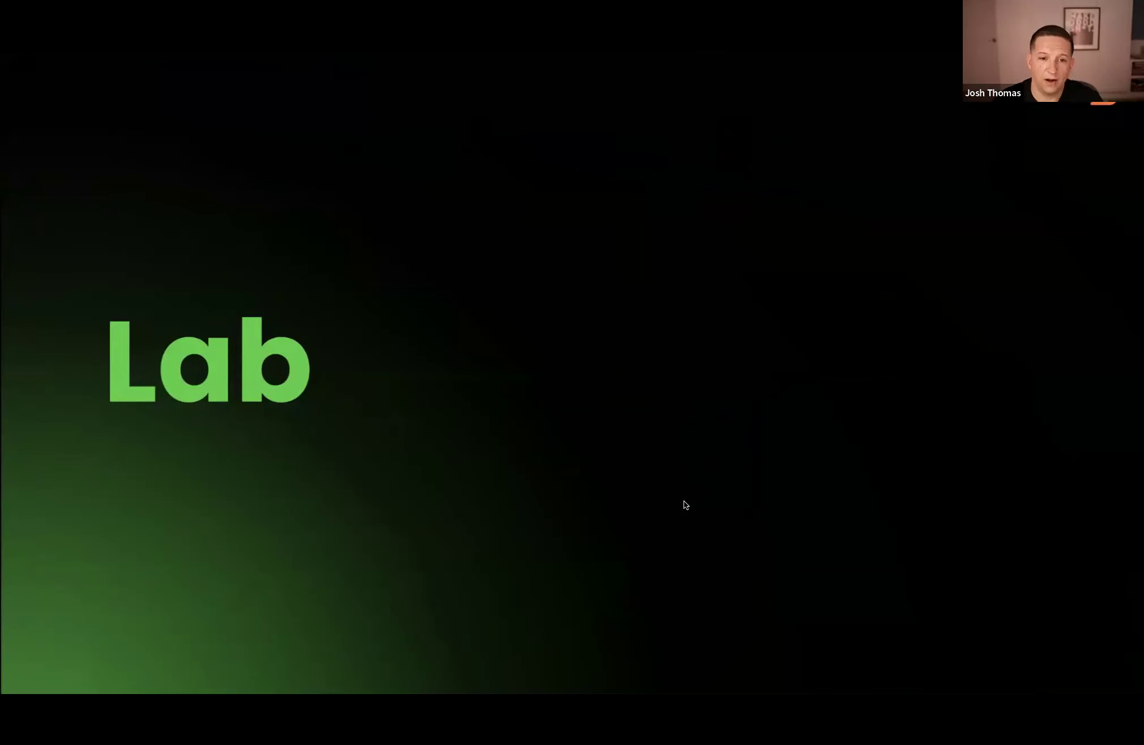
key("Right")
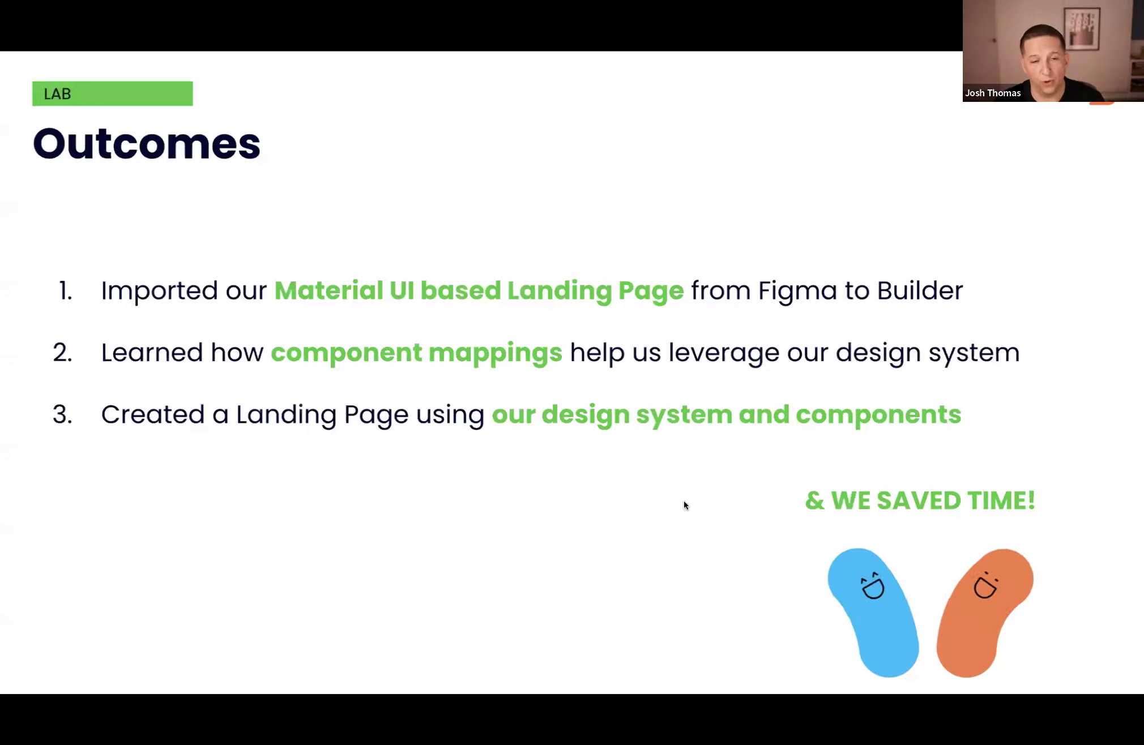